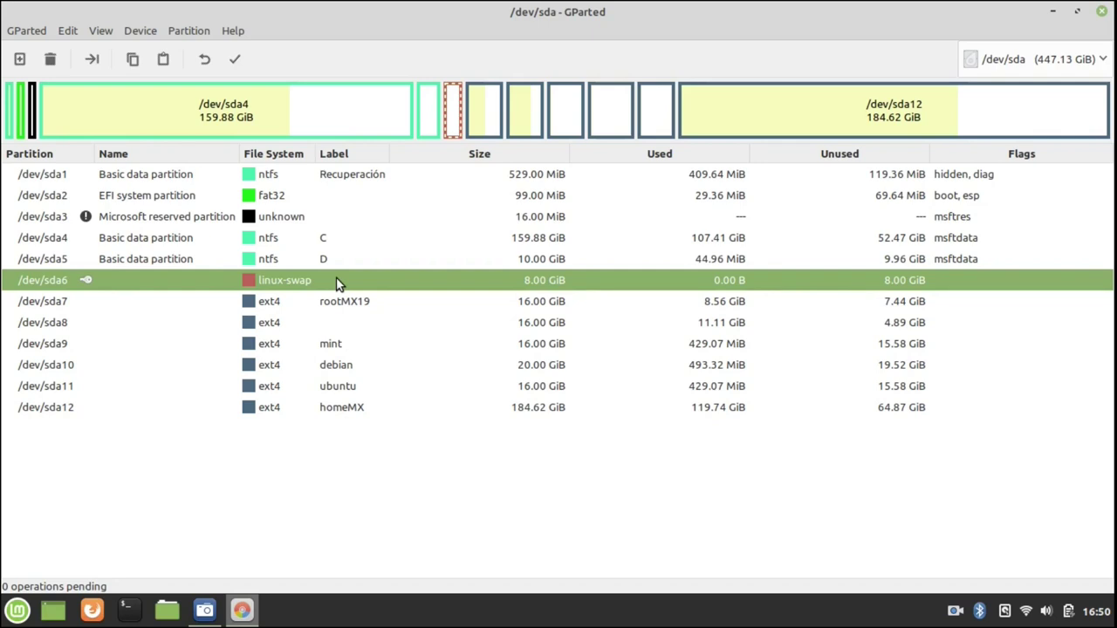
# Step: Close GParted and launch the Linux Mint installer from its desktop icon
pyautogui.click(327, 198)
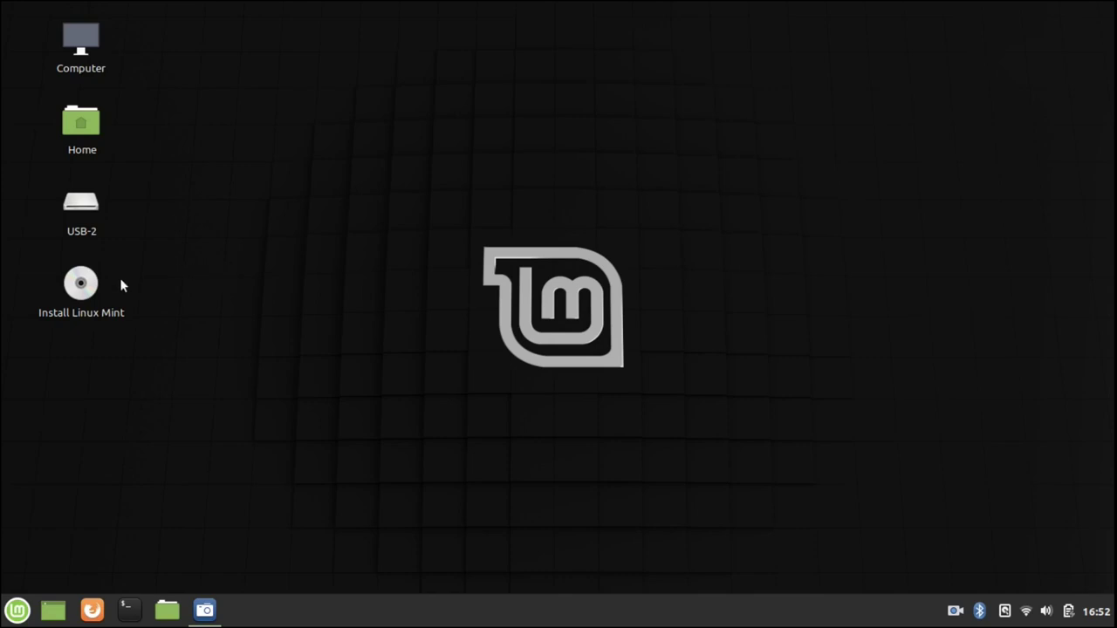
pyautogui.doubleClick(80, 284)
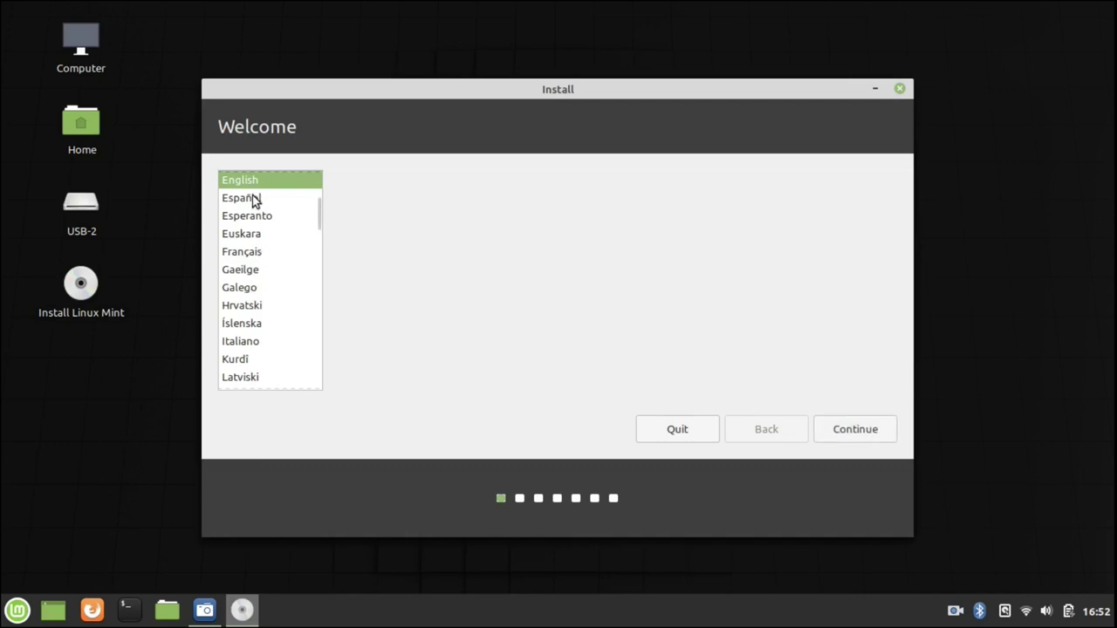
# Step: Choose Español as the installer language and Español (latinoamericano) as the keyboard layout
pyautogui.click(251, 198)
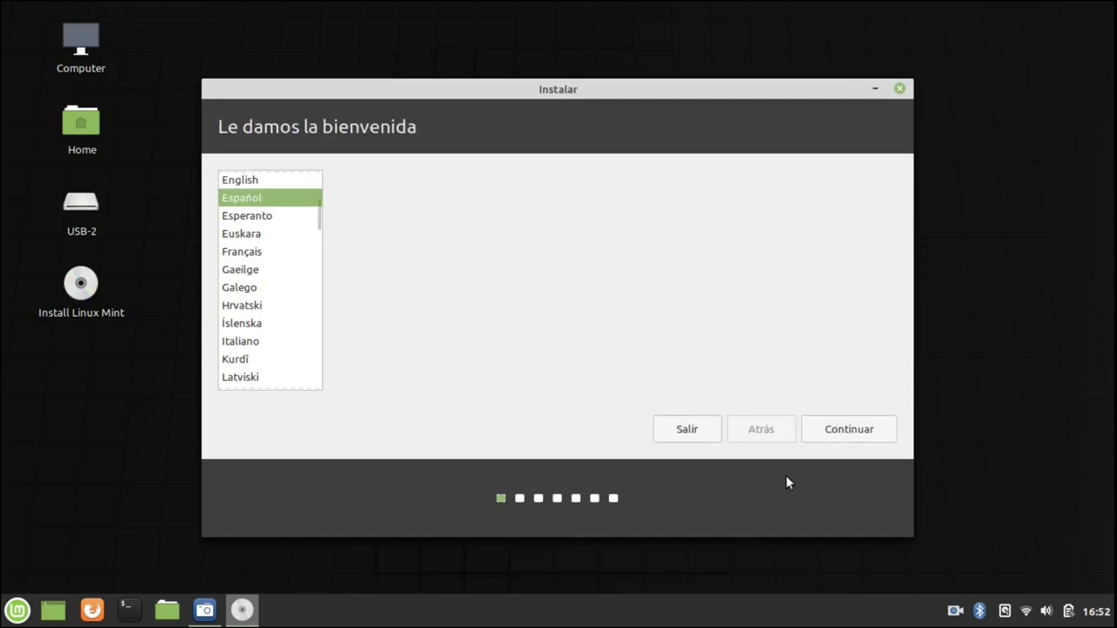
pyautogui.click(830, 430)
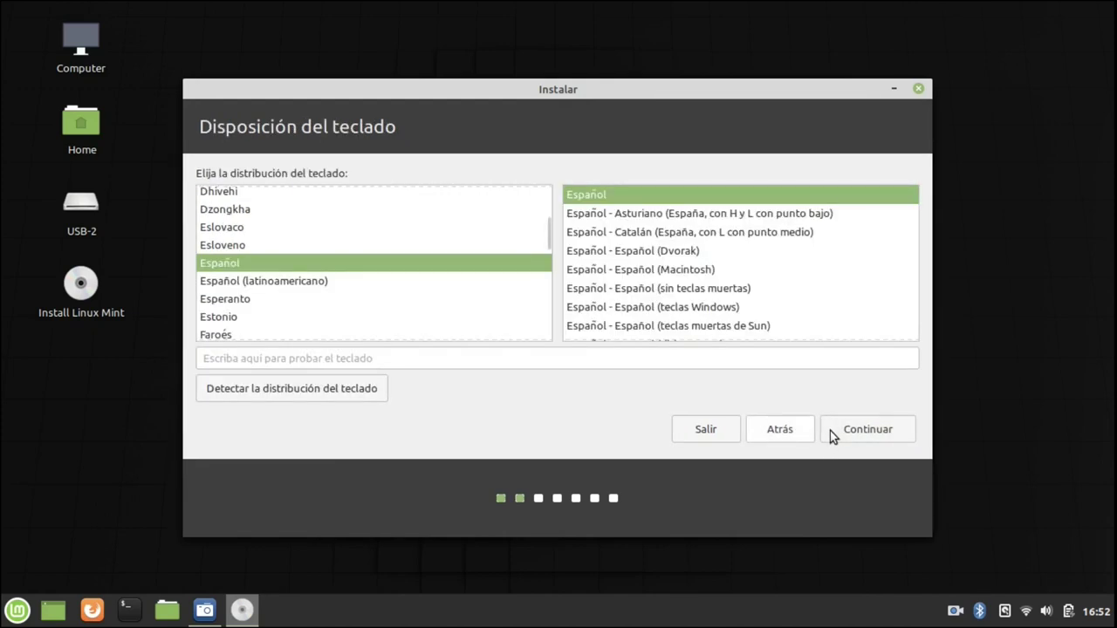
pyautogui.click(285, 283)
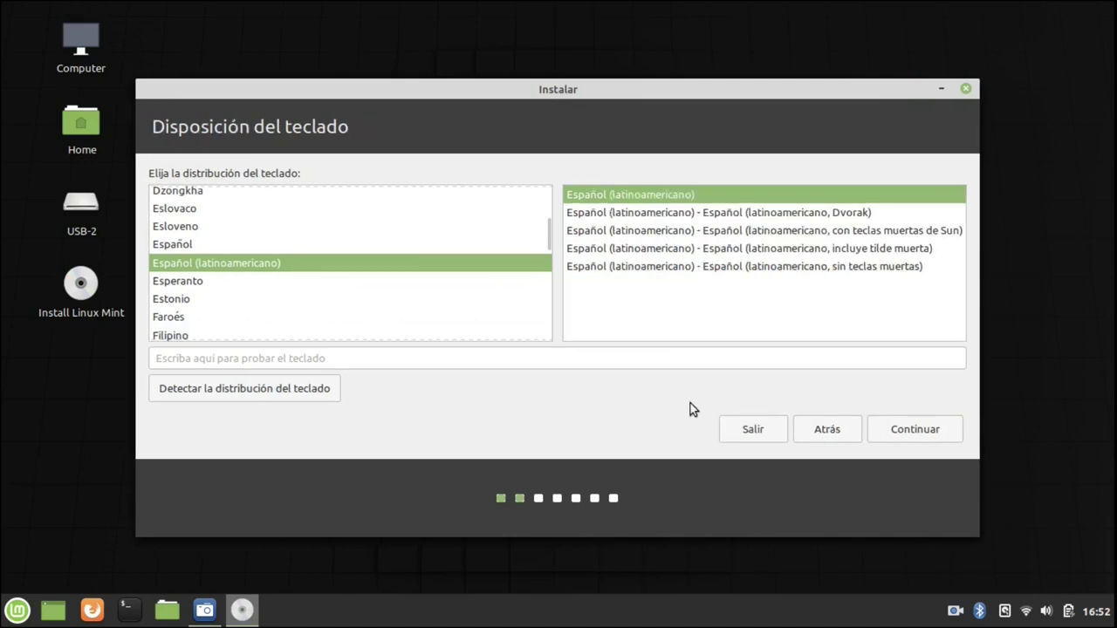
pyautogui.click(904, 436)
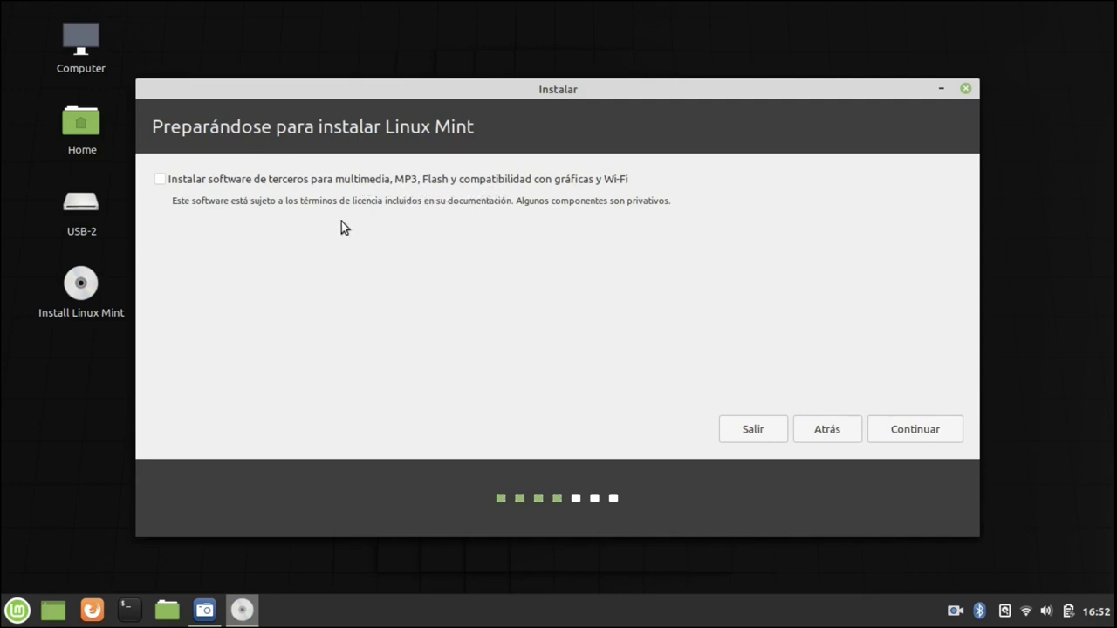
# Step: Include third-party software and choose manual partitioning with 'Más opciones'
pyautogui.click(159, 182)
pyautogui.click(903, 432)
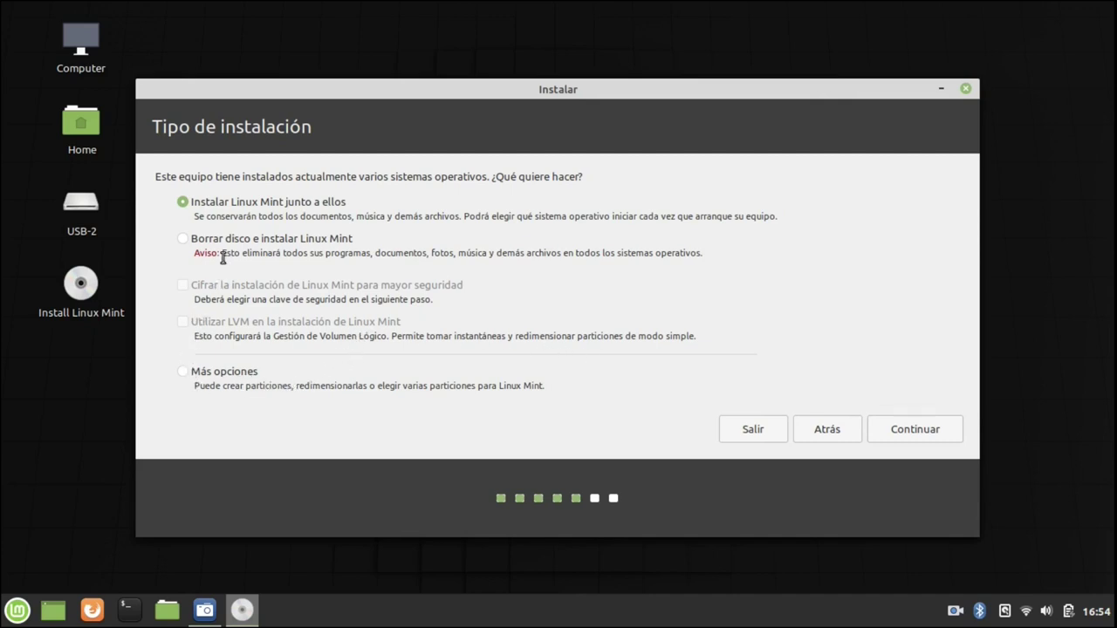
pyautogui.click(187, 373)
pyautogui.click(906, 438)
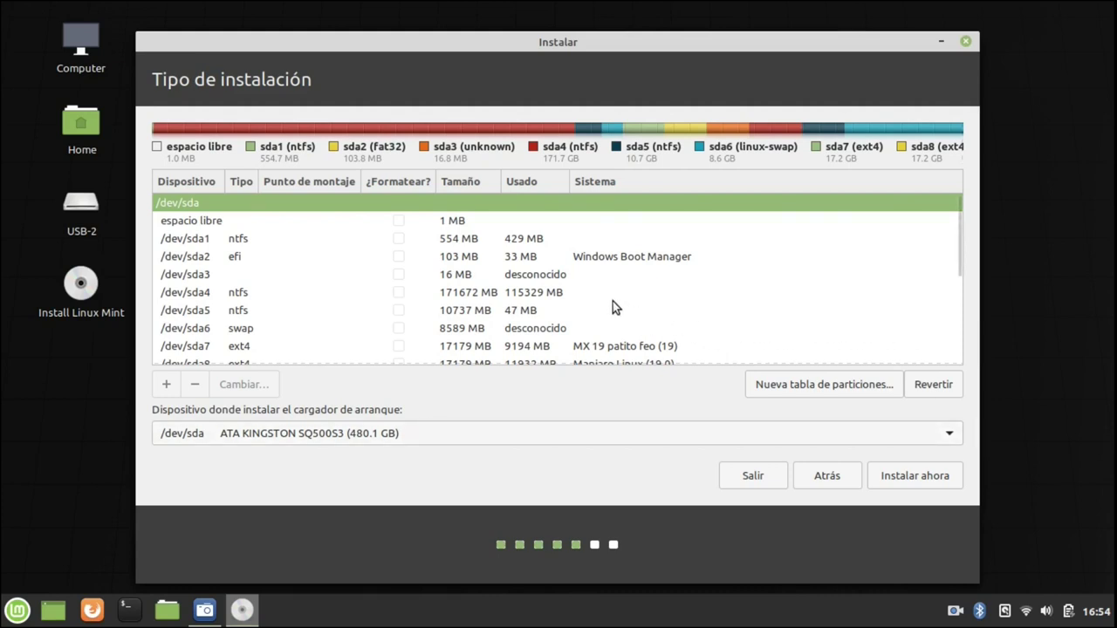
# Step: Scroll the /dev/sda partition table and select the /dev/sda9 row
pyautogui.scroll(-1, 613, 308)
pyautogui.scroll(-1, 613, 307)
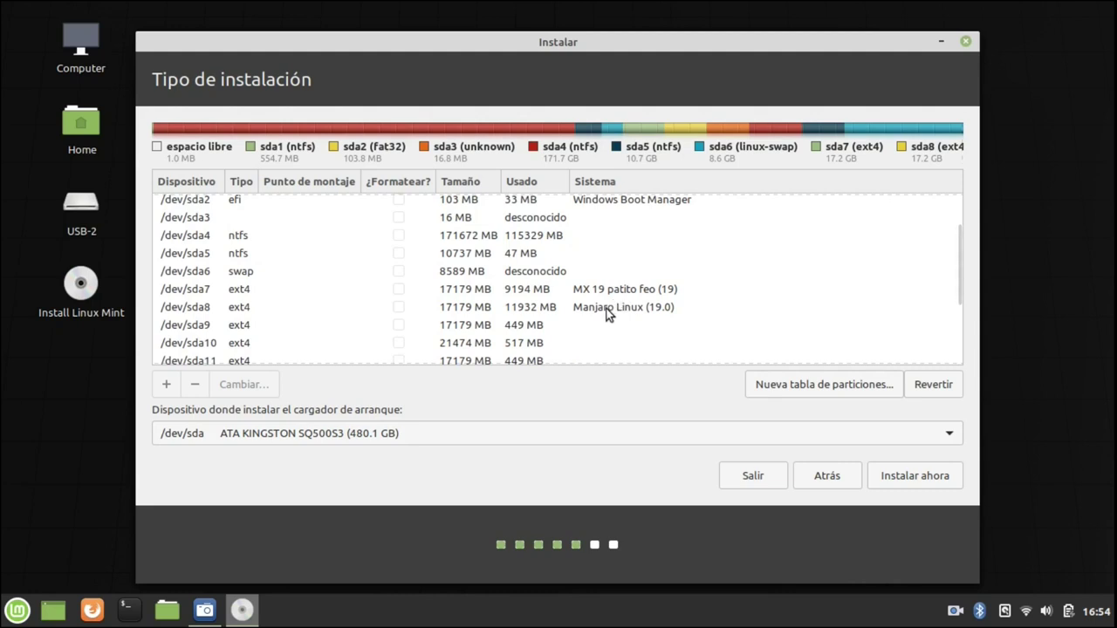
pyautogui.click(569, 329)
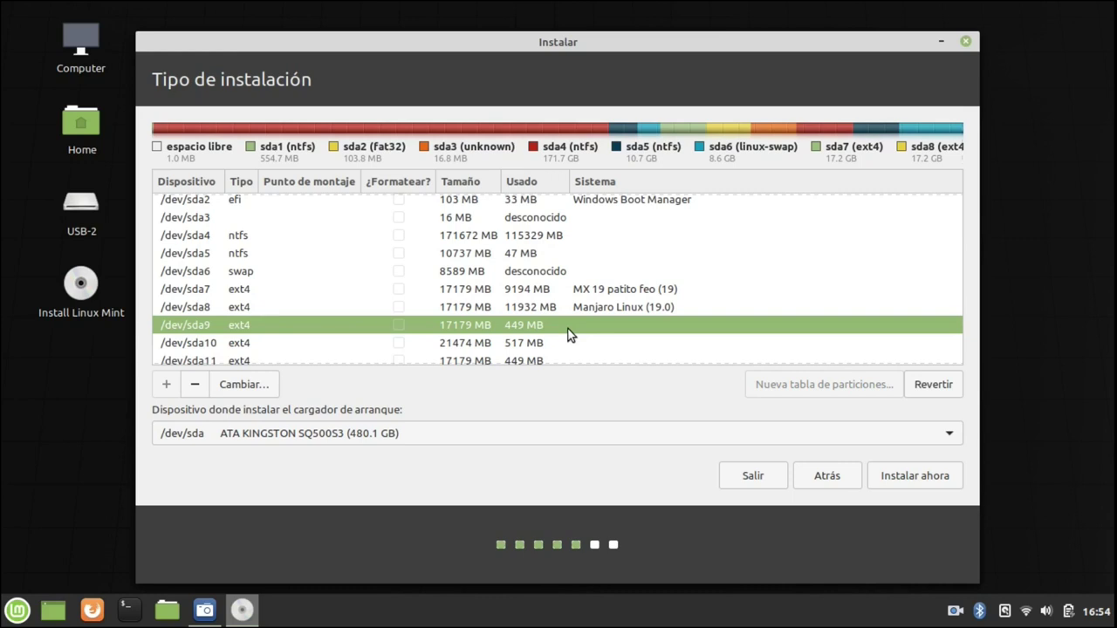
# Step: Set /dev/sda9 to ext4 transaccional, mounted at /, with formatting enabled
pyautogui.doubleClick(569, 329)
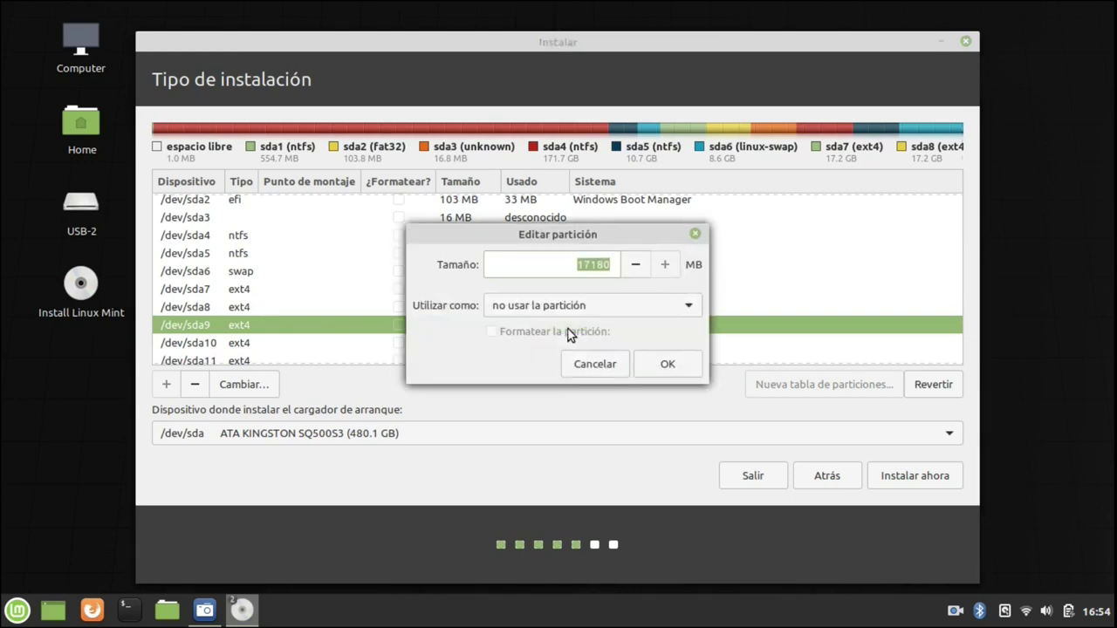
pyautogui.click(627, 306)
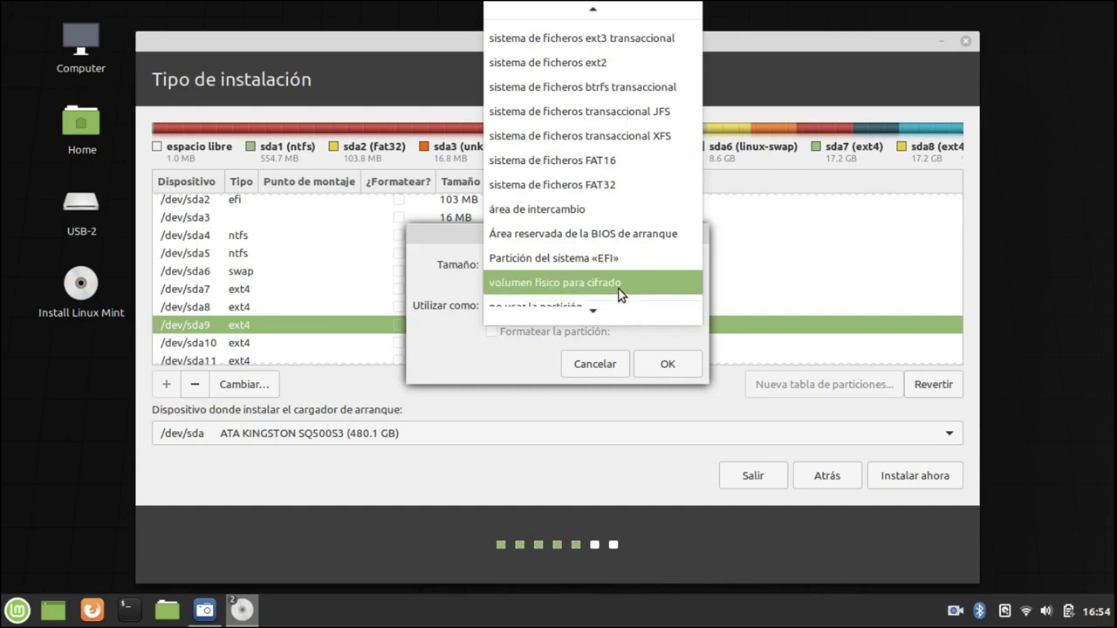
pyautogui.scroll(2, 623, 140)
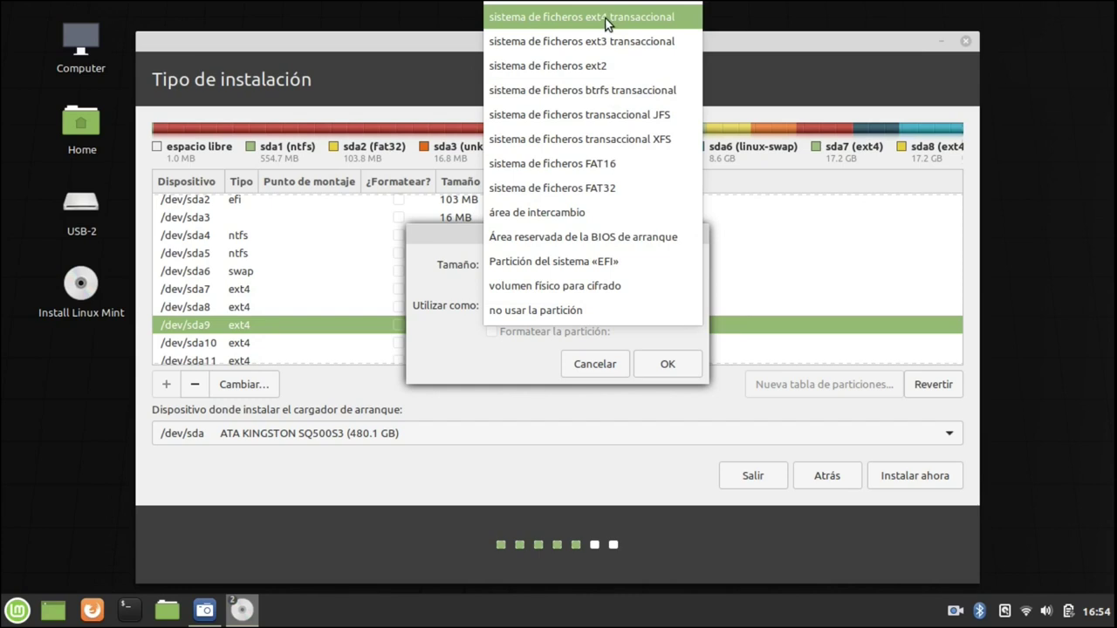
pyautogui.click(611, 17)
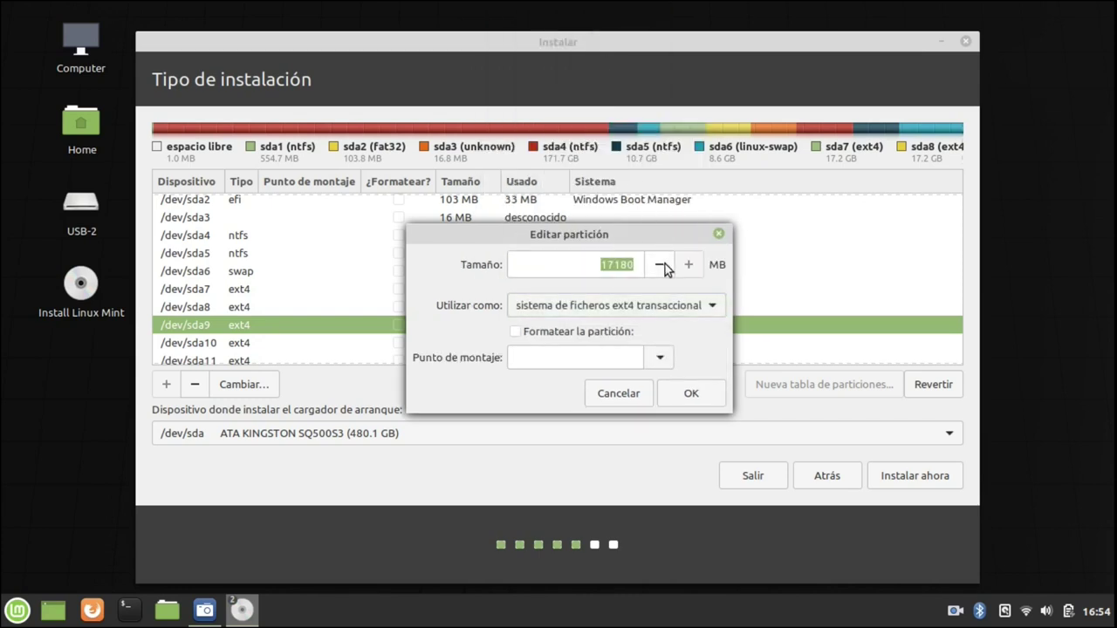
pyautogui.click(659, 359)
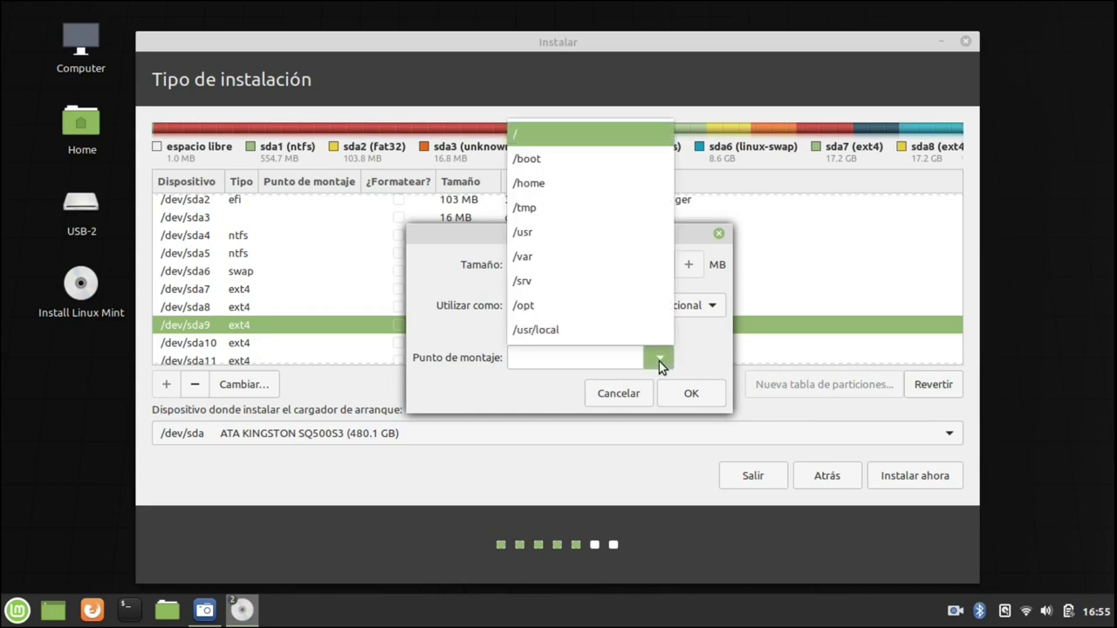
pyautogui.click(633, 137)
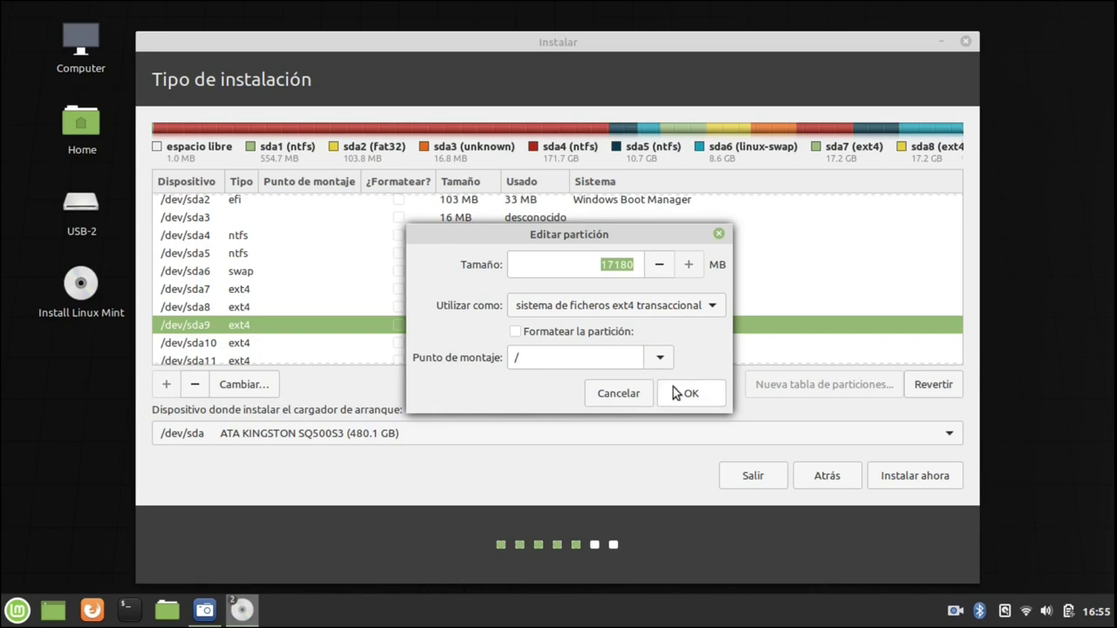
pyautogui.click(516, 334)
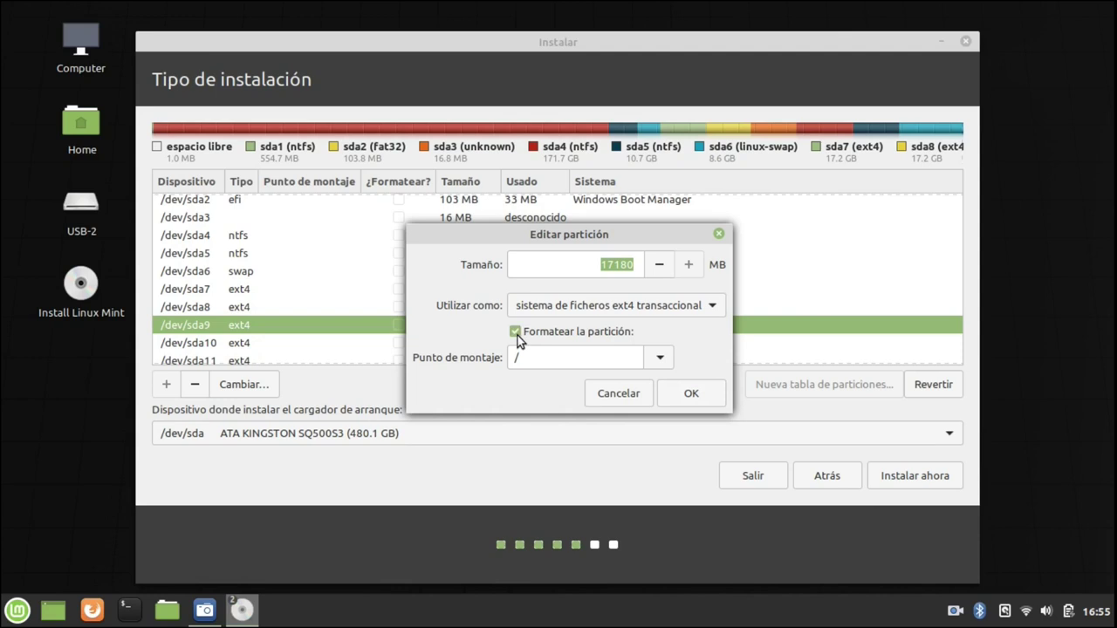
pyautogui.click(691, 397)
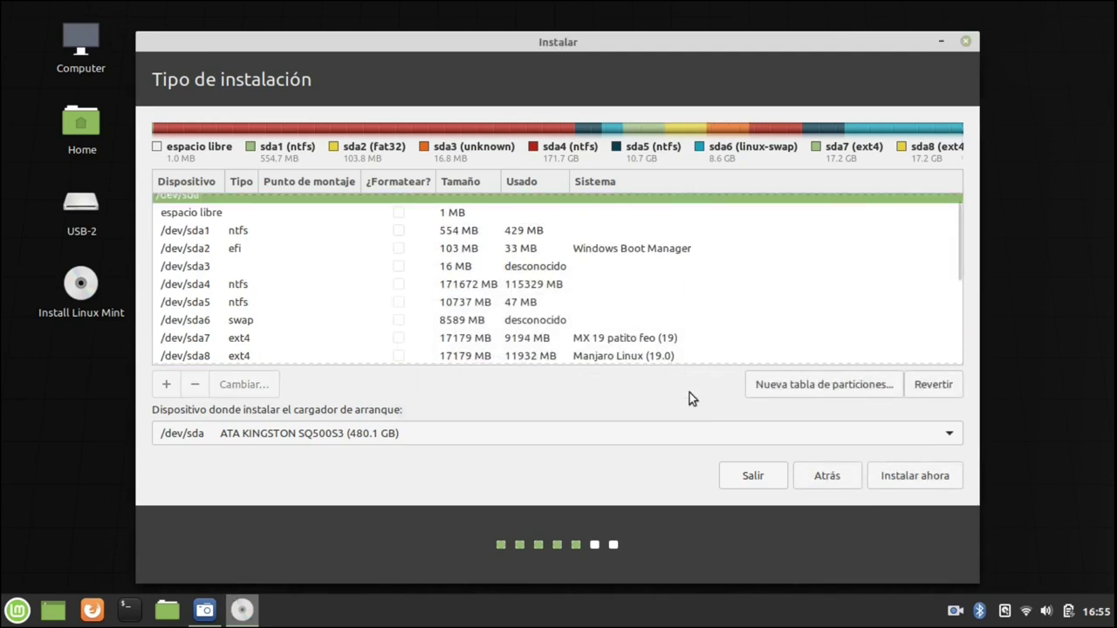
# Step: Find /dev/sda12 (198232 MB) in the partition list and open its Editar partición dialog
pyautogui.scroll(-3, 671, 312)
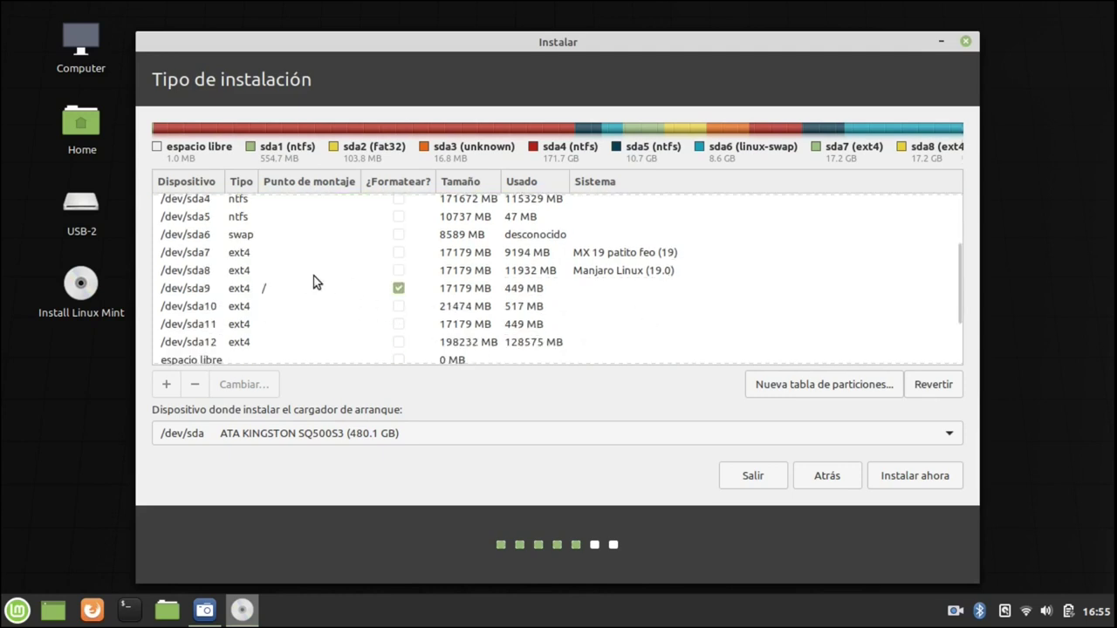
pyautogui.scroll(-1, 315, 284)
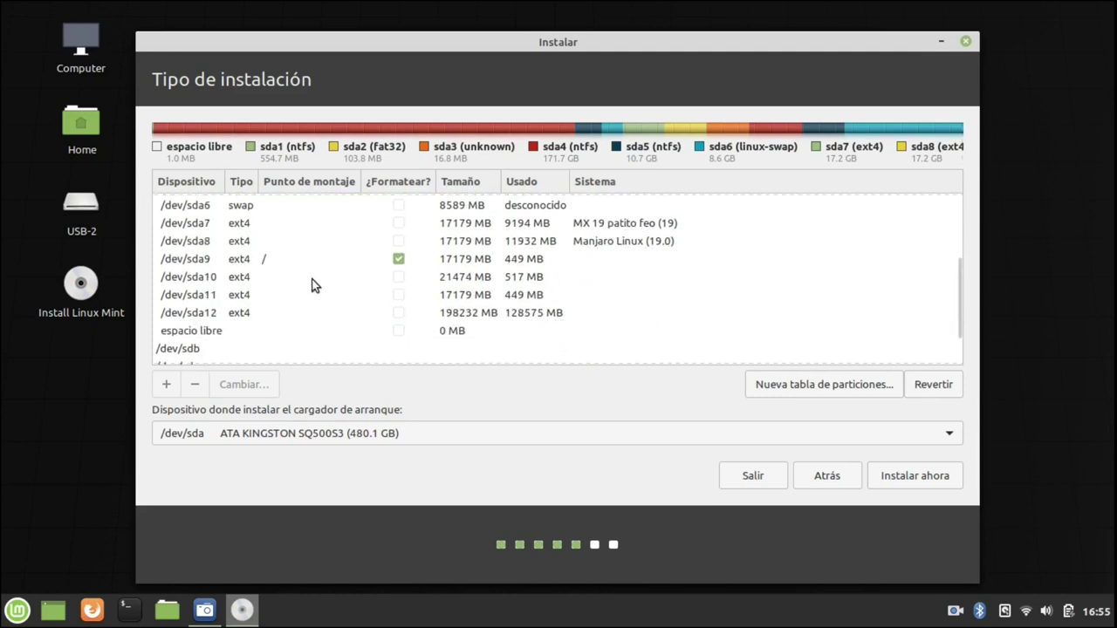
pyautogui.scroll(-1, 314, 290)
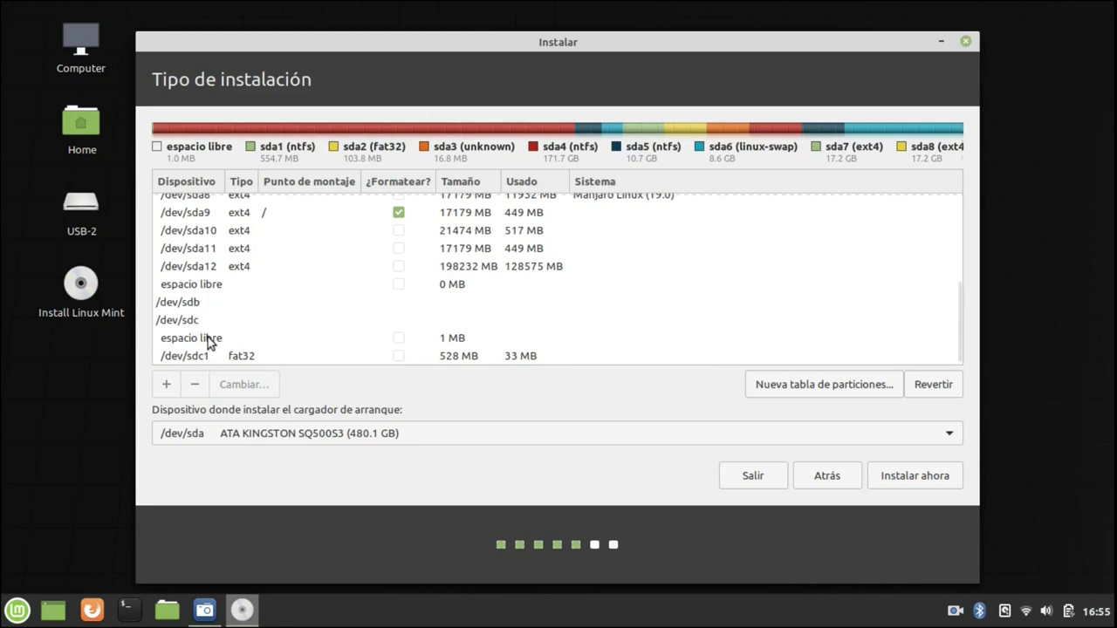
pyautogui.scroll(1, 209, 335)
pyautogui.scroll(2, 209, 335)
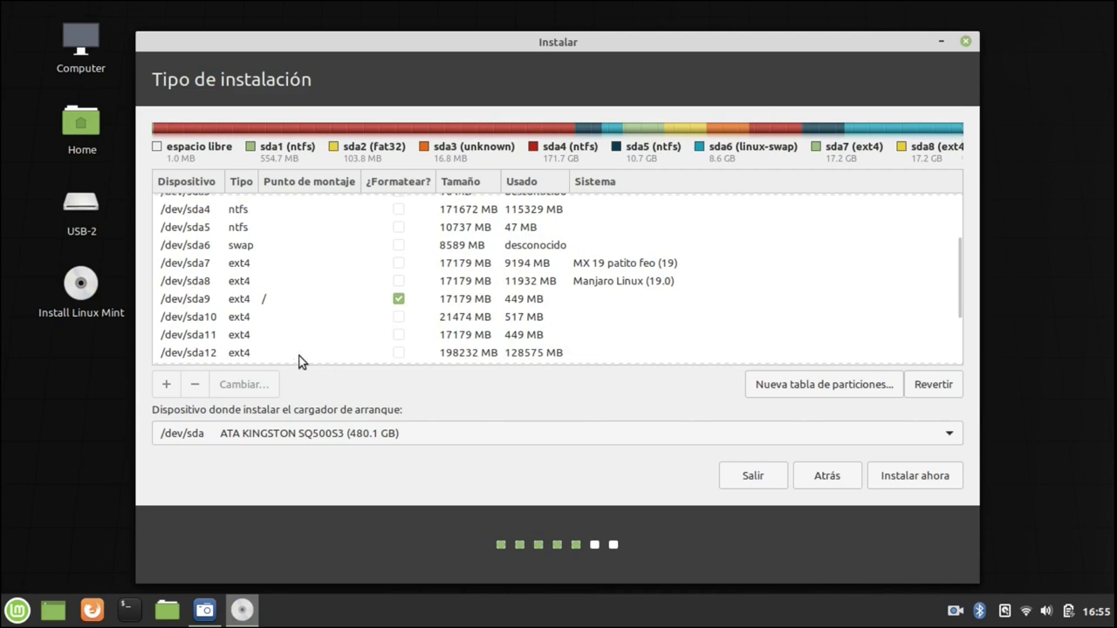
pyautogui.click(299, 355)
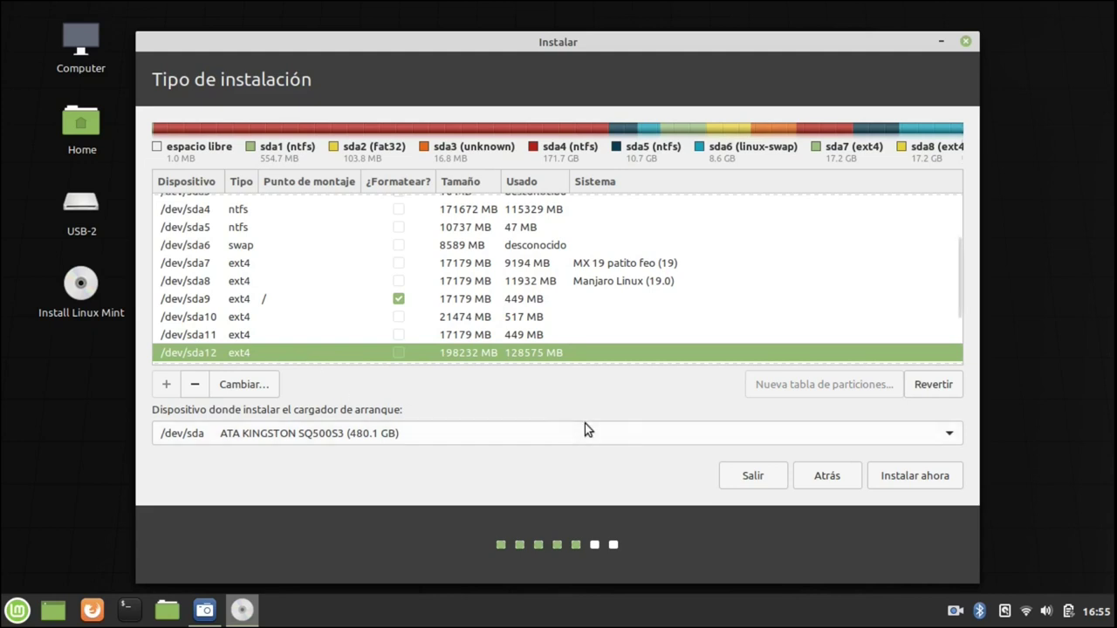
pyautogui.doubleClick(611, 354)
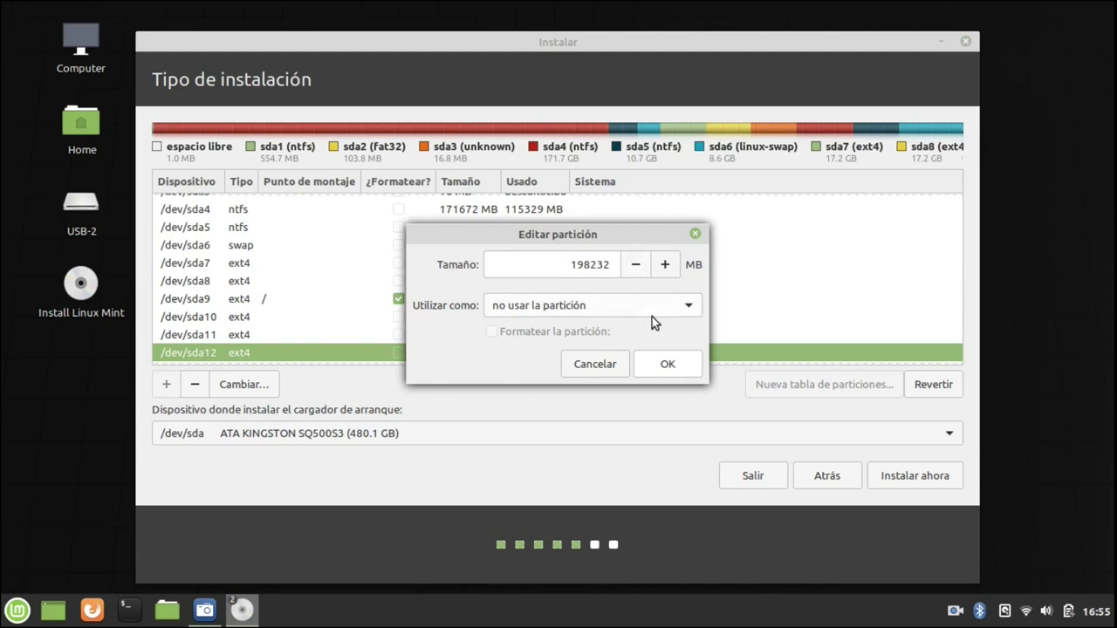
# Step: Set /dev/sda12 to ext4 mounted at /home, leaving it unformatted
pyautogui.click(689, 305)
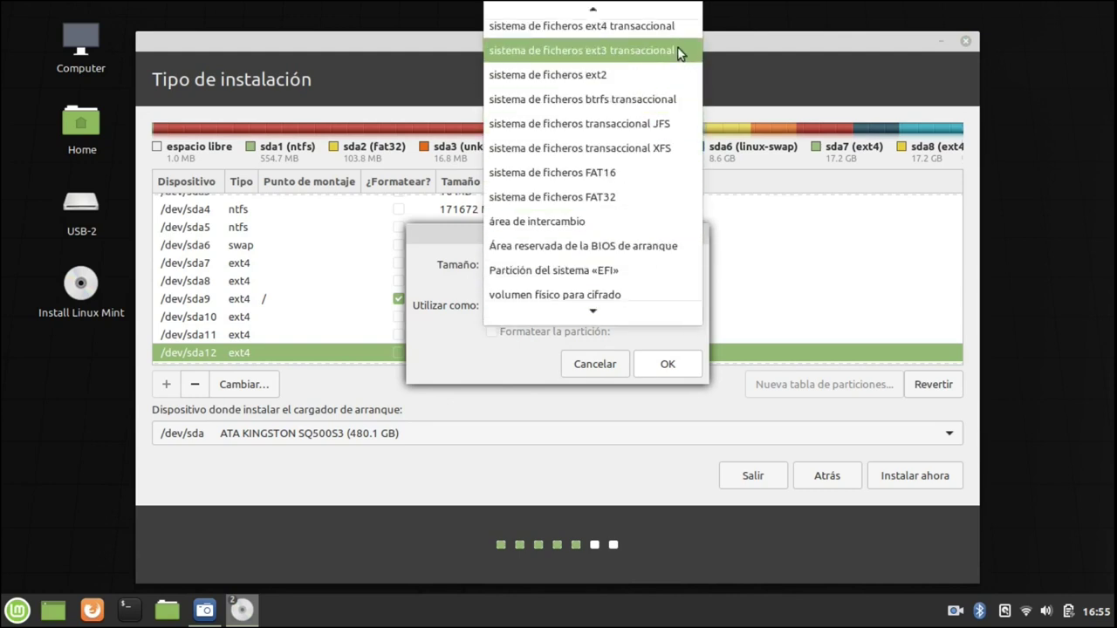
pyautogui.click(670, 19)
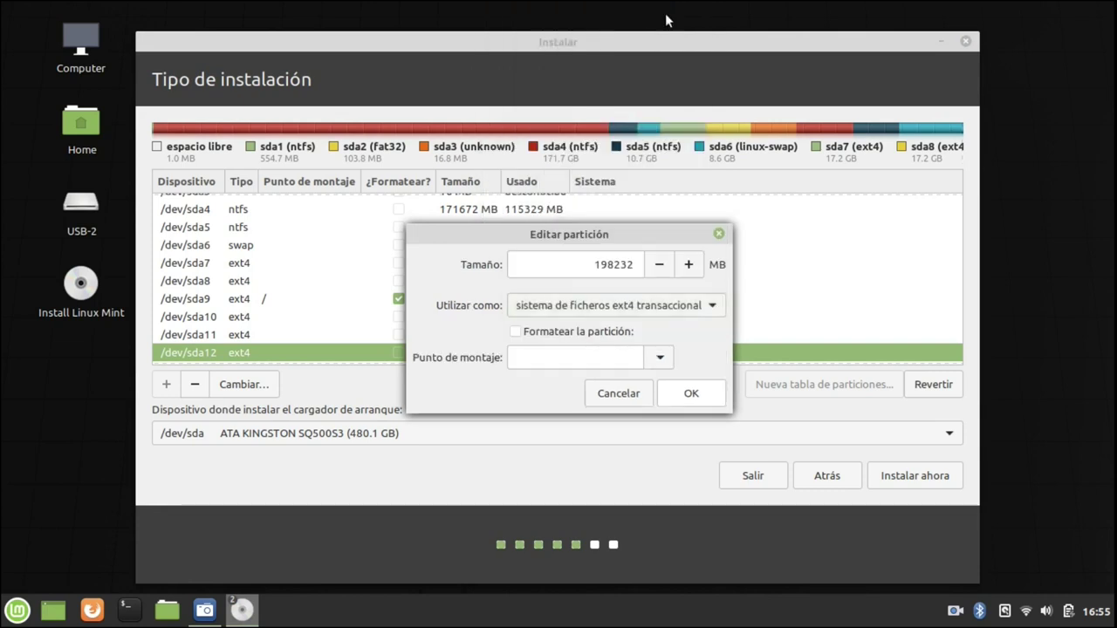
pyautogui.click(661, 359)
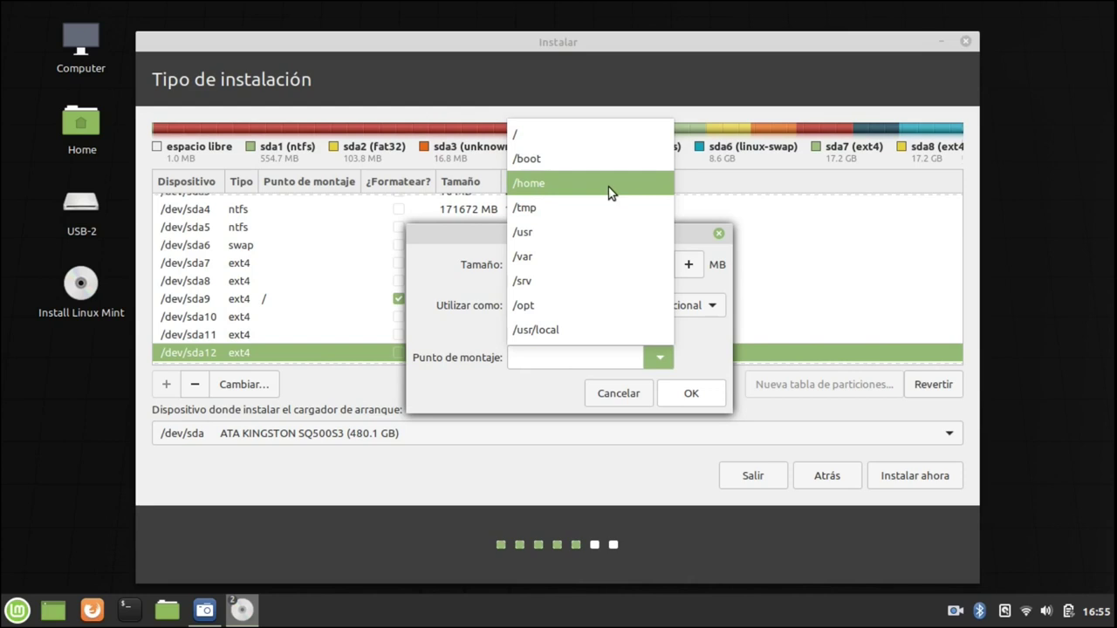
pyautogui.click(608, 187)
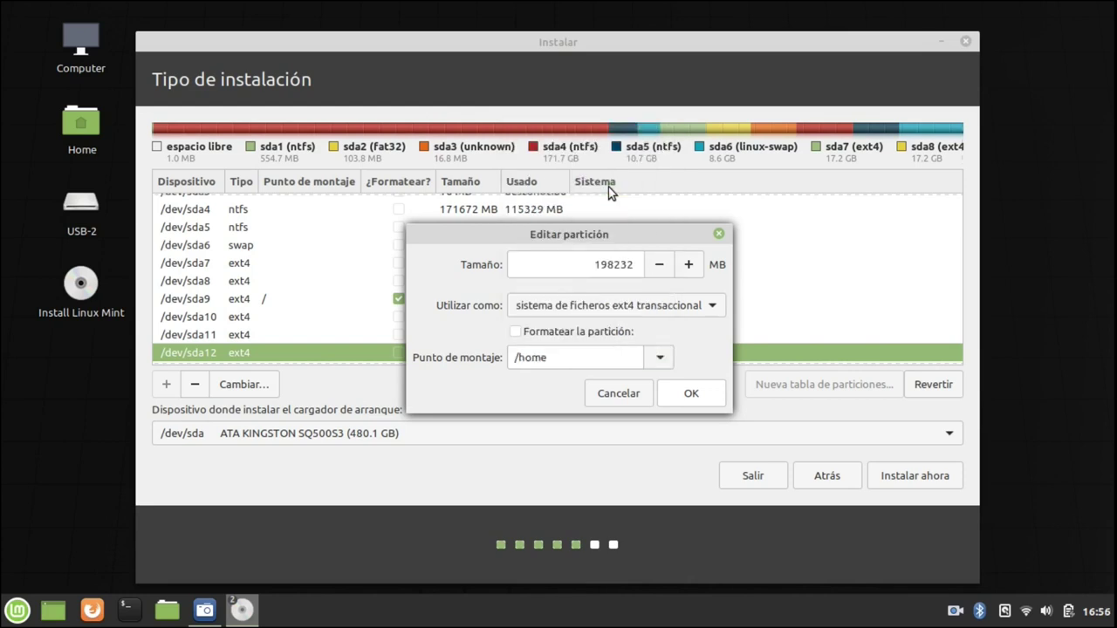
pyautogui.click(690, 393)
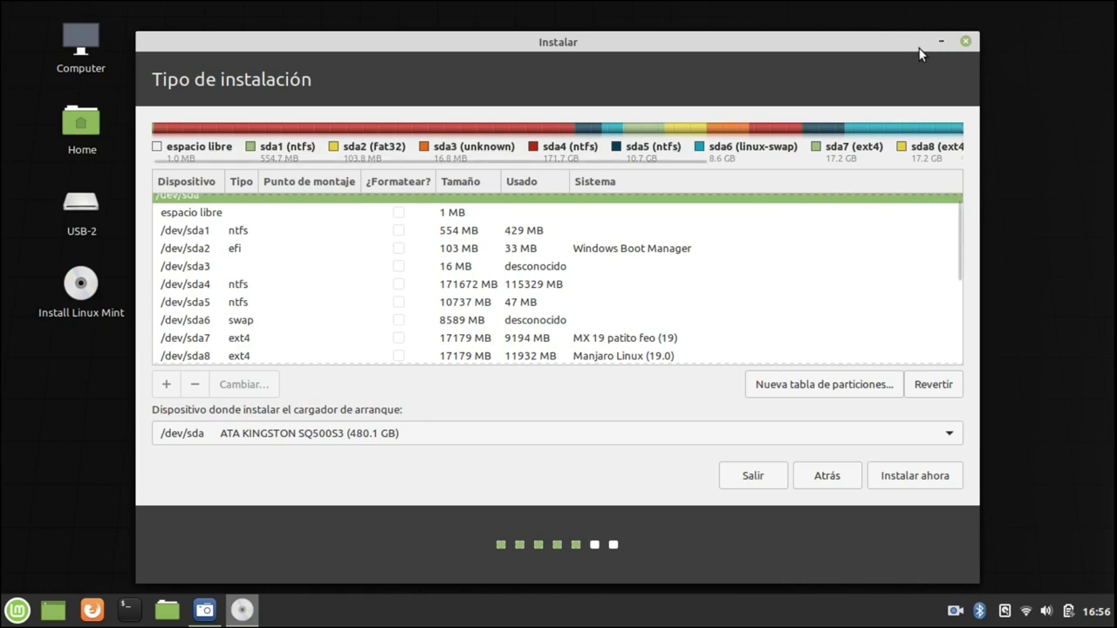
# Step: Review the partition list, checking the /dev/sda9 root and /dev/sda12 /home rows
pyautogui.scroll(-1, 756, 264)
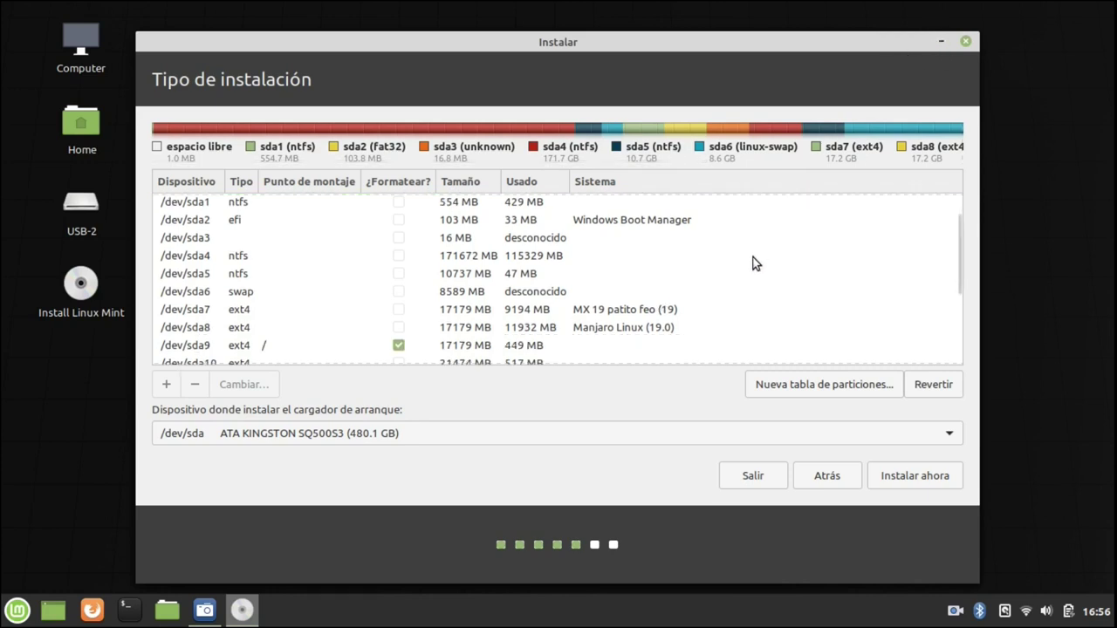
pyautogui.scroll(-1, 756, 263)
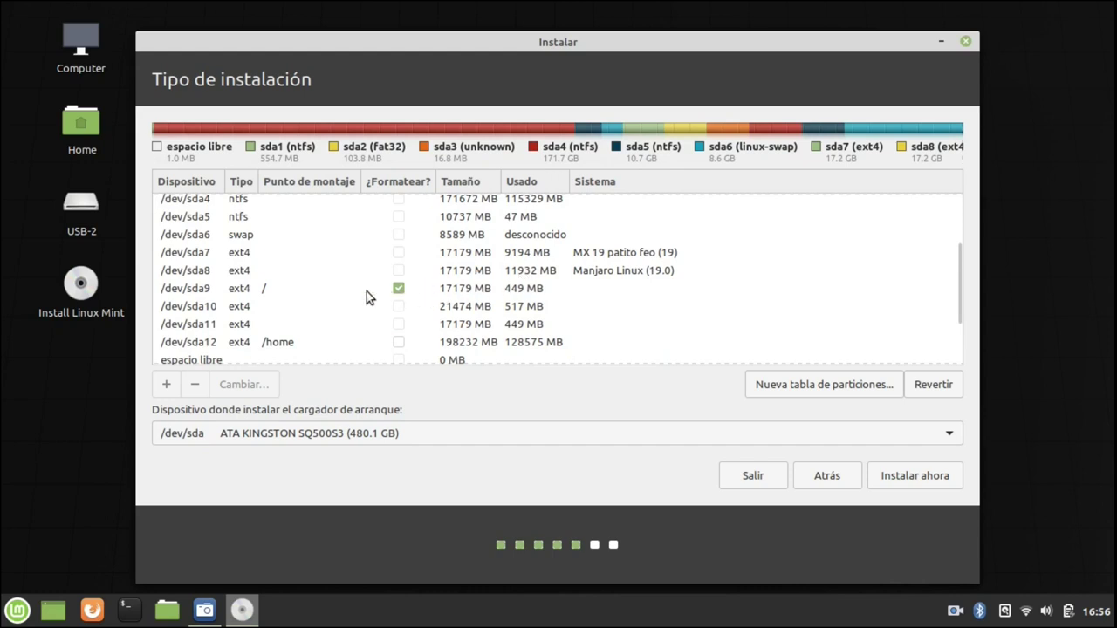
pyautogui.click(293, 295)
pyautogui.scroll(-1, 294, 295)
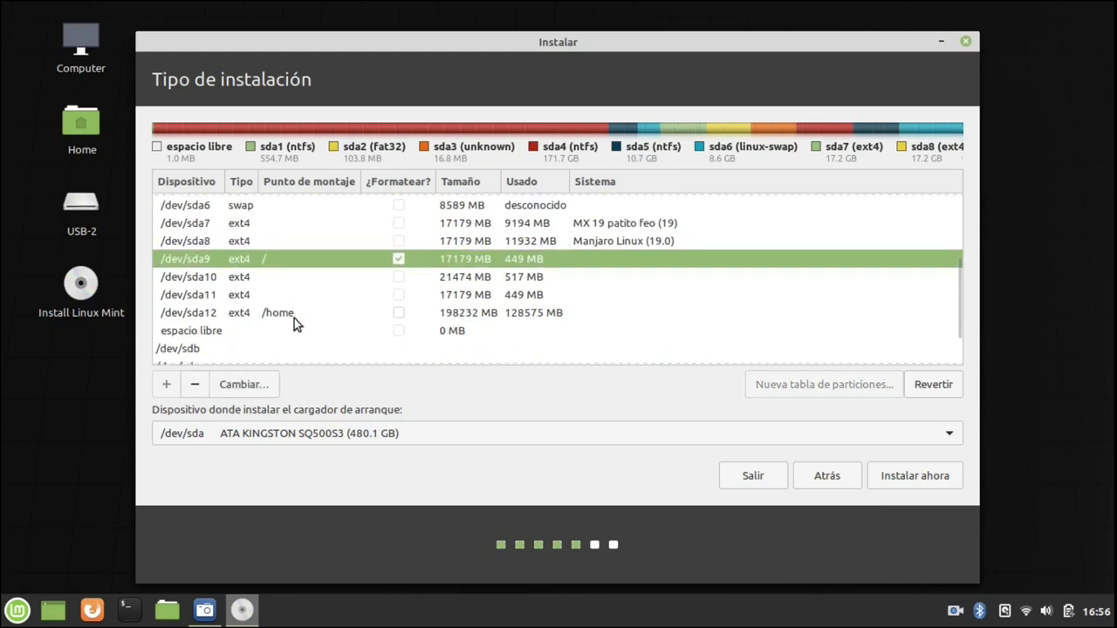
pyautogui.click(294, 314)
pyautogui.scroll(1, 295, 317)
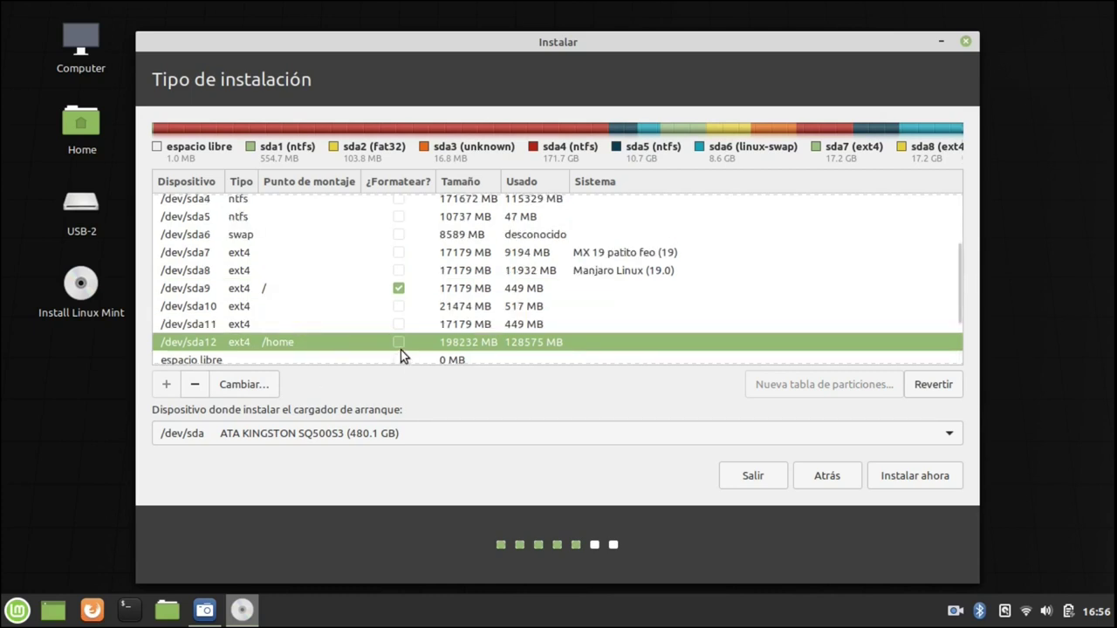
pyautogui.scroll(2, 400, 350)
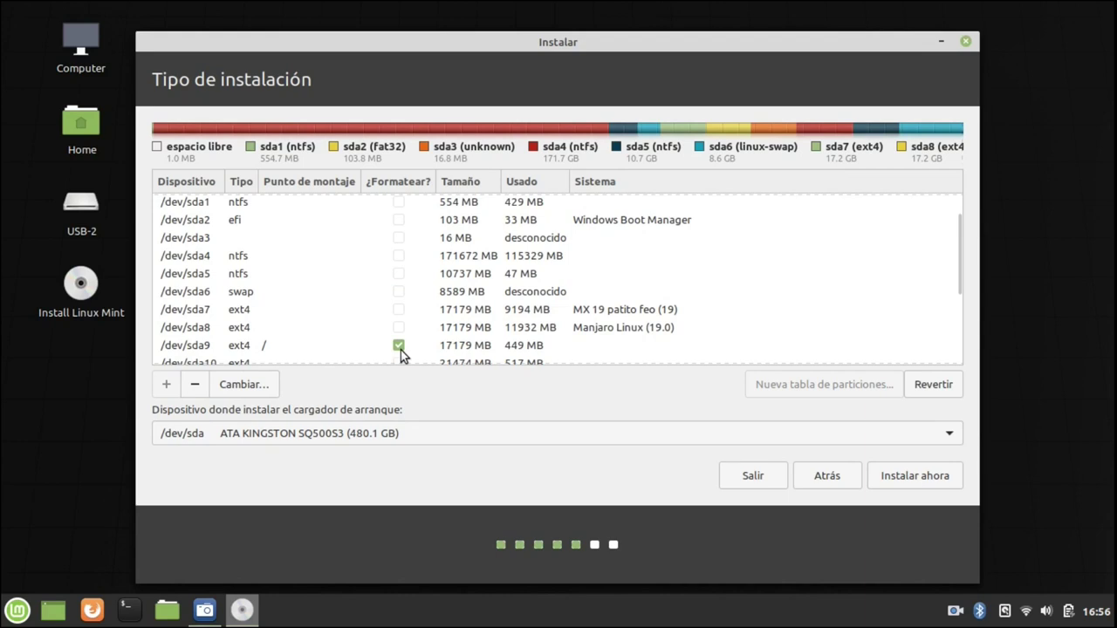
pyautogui.scroll(1, 400, 350)
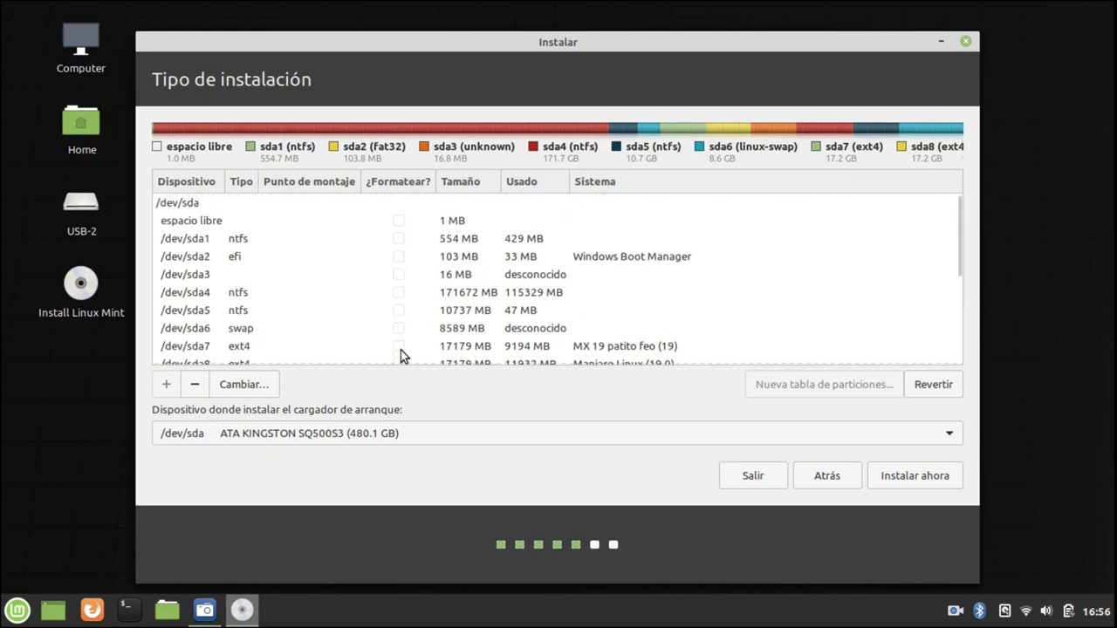
pyautogui.click(405, 261)
pyautogui.doubleClick(406, 261)
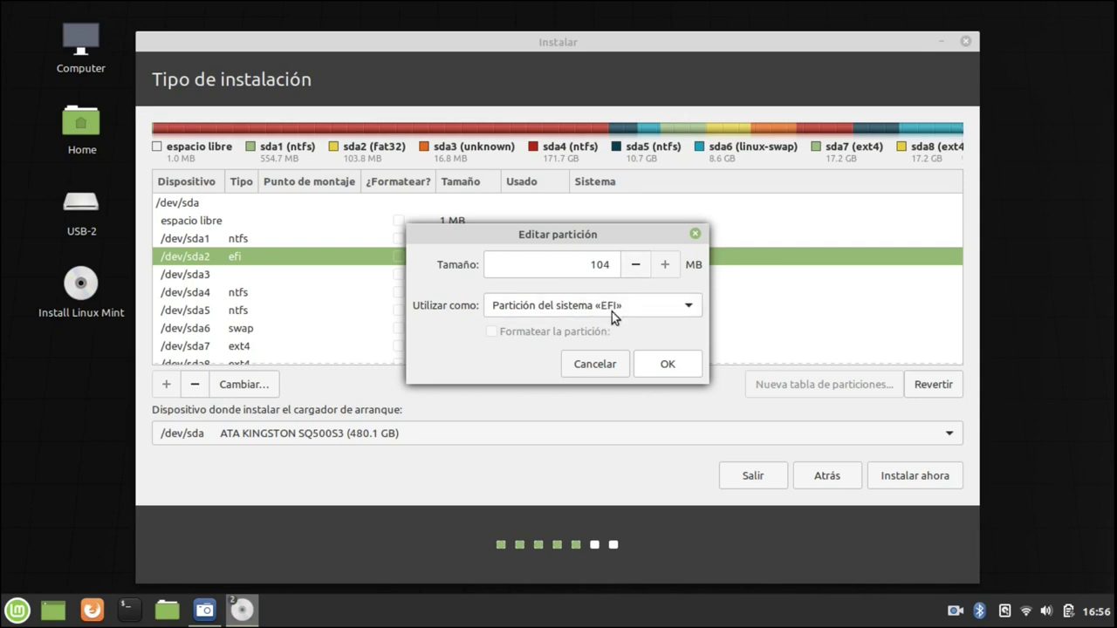
pyautogui.click(666, 367)
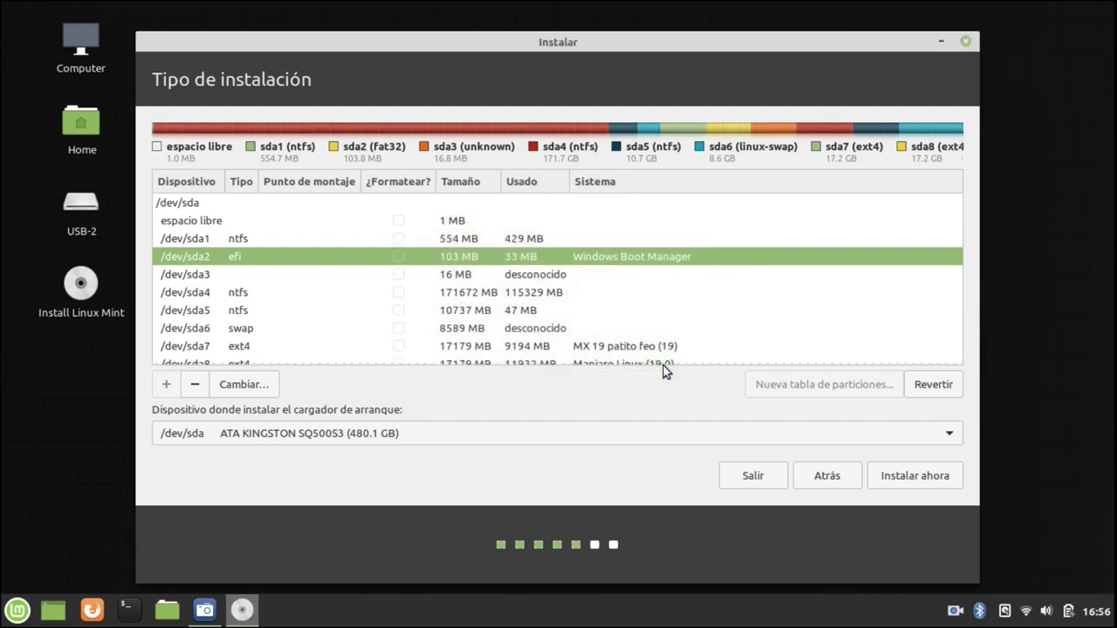
pyautogui.doubleClick(445, 266)
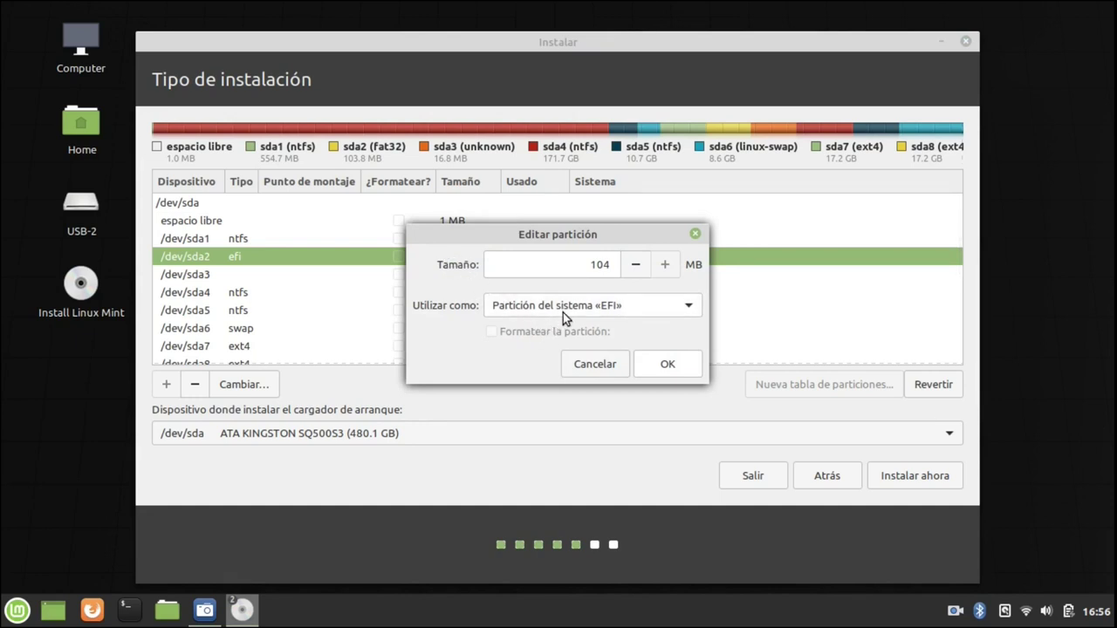
pyautogui.click(659, 371)
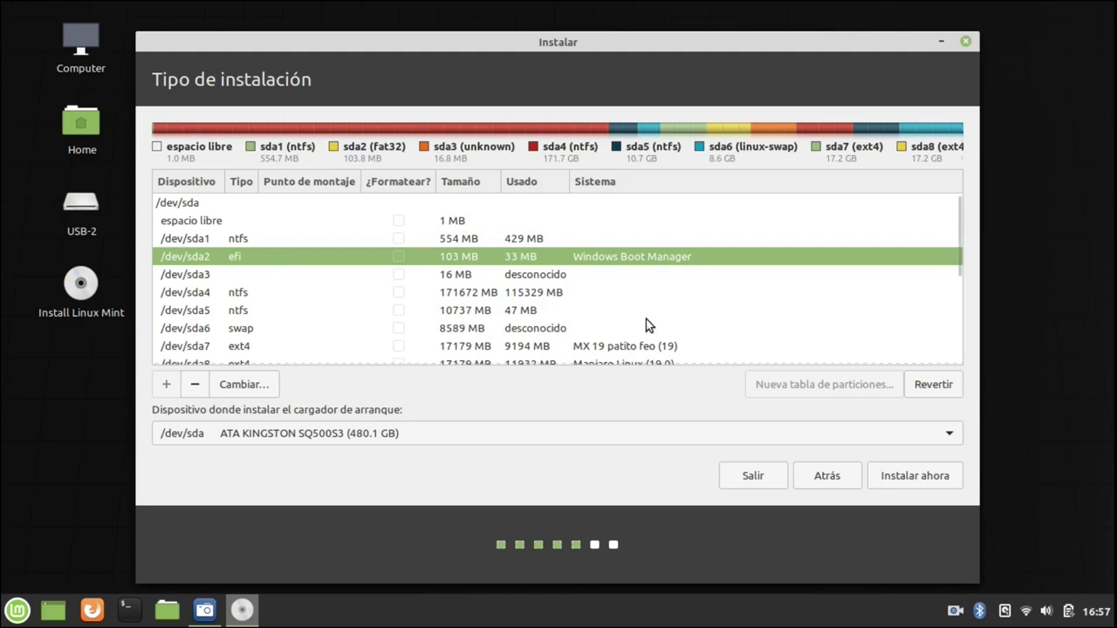
pyautogui.scroll(-3, 646, 319)
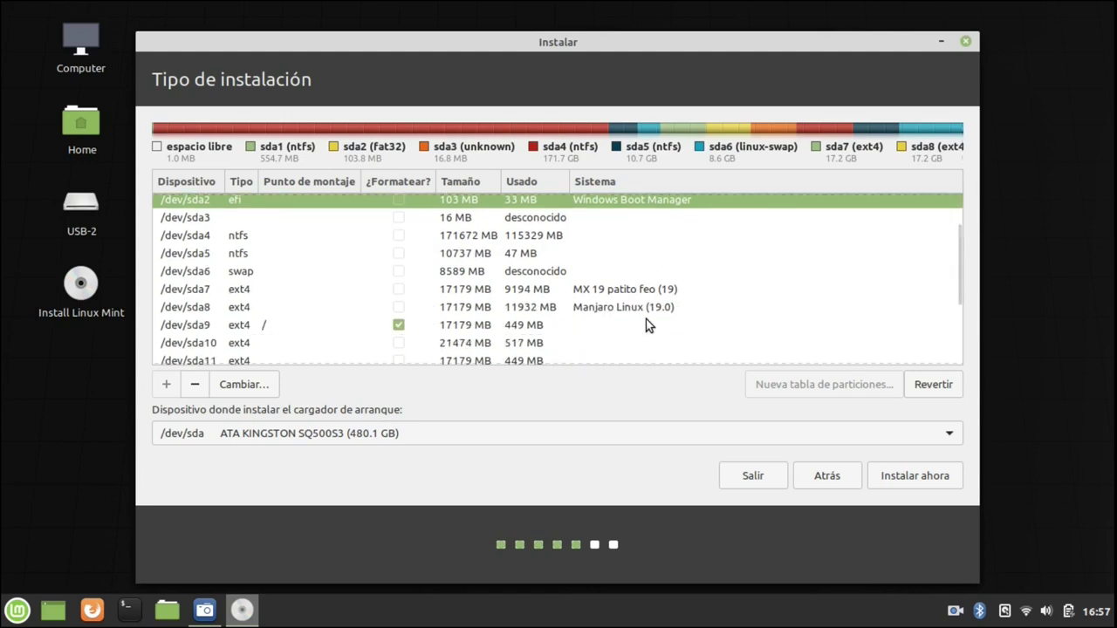
pyautogui.scroll(-1, 646, 325)
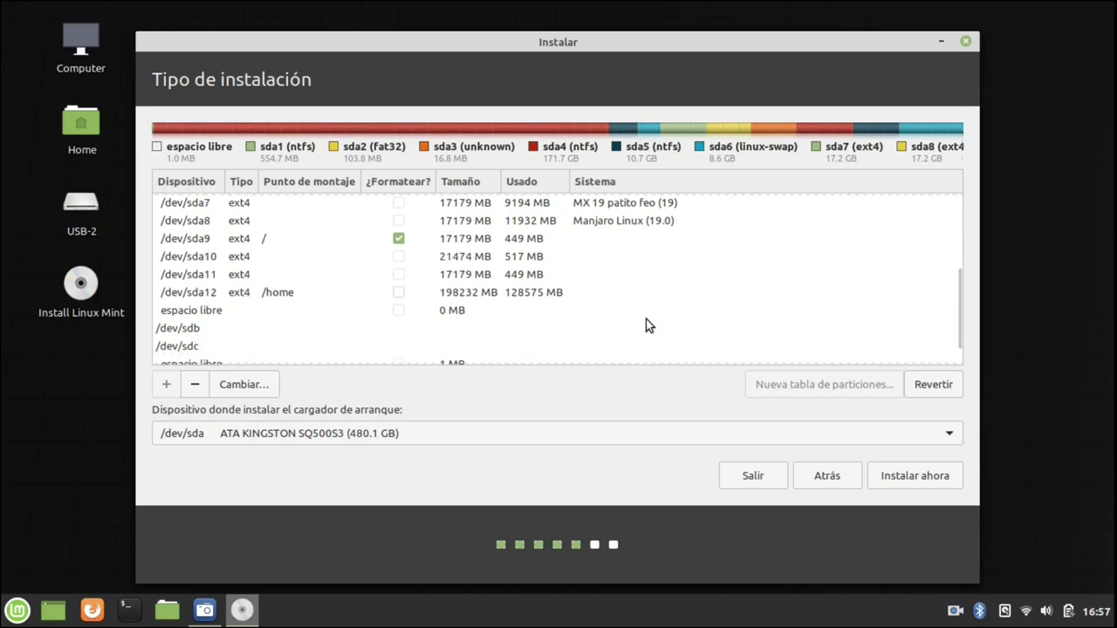
pyautogui.scroll(-1, 646, 324)
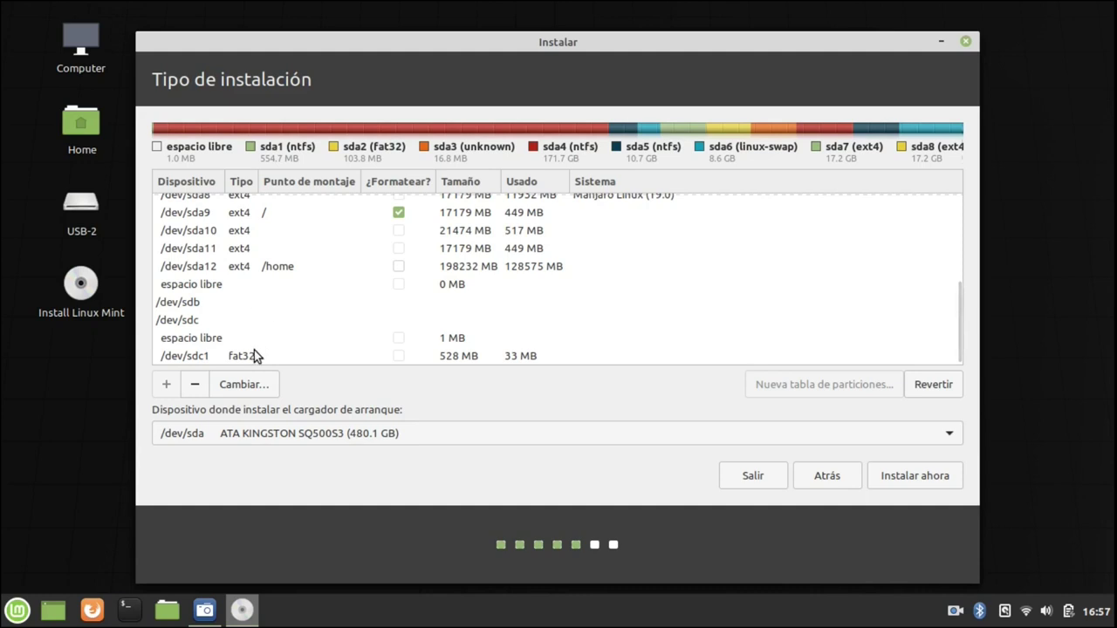
pyautogui.scroll(3, 257, 351)
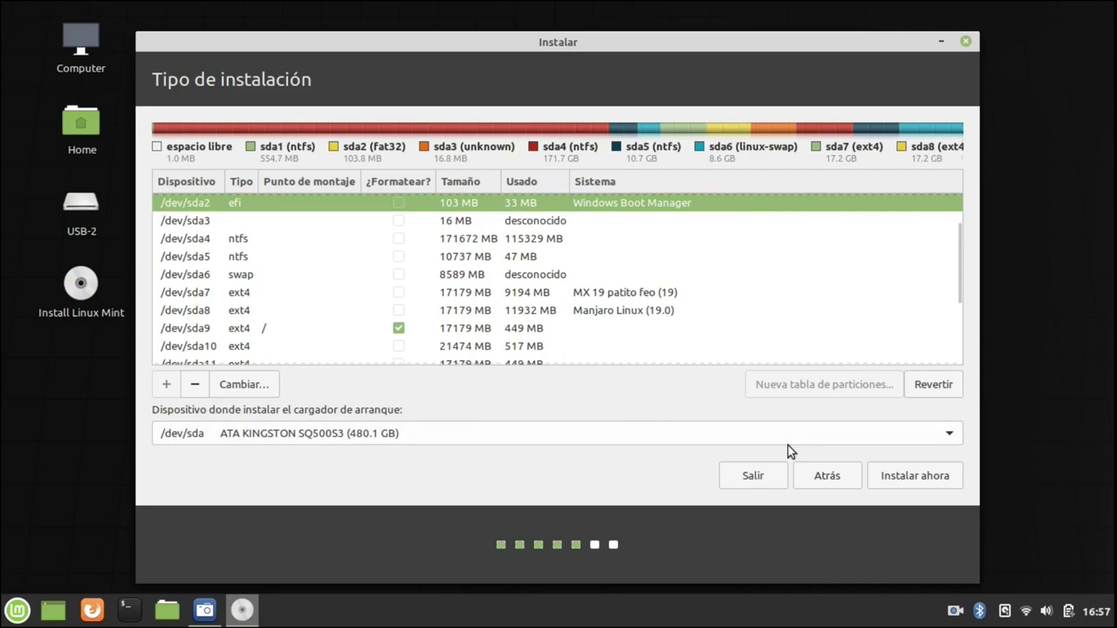
# Step: Start the installation, confirm writing partition changes to disk, and accept Bogota as location
pyautogui.click(896, 477)
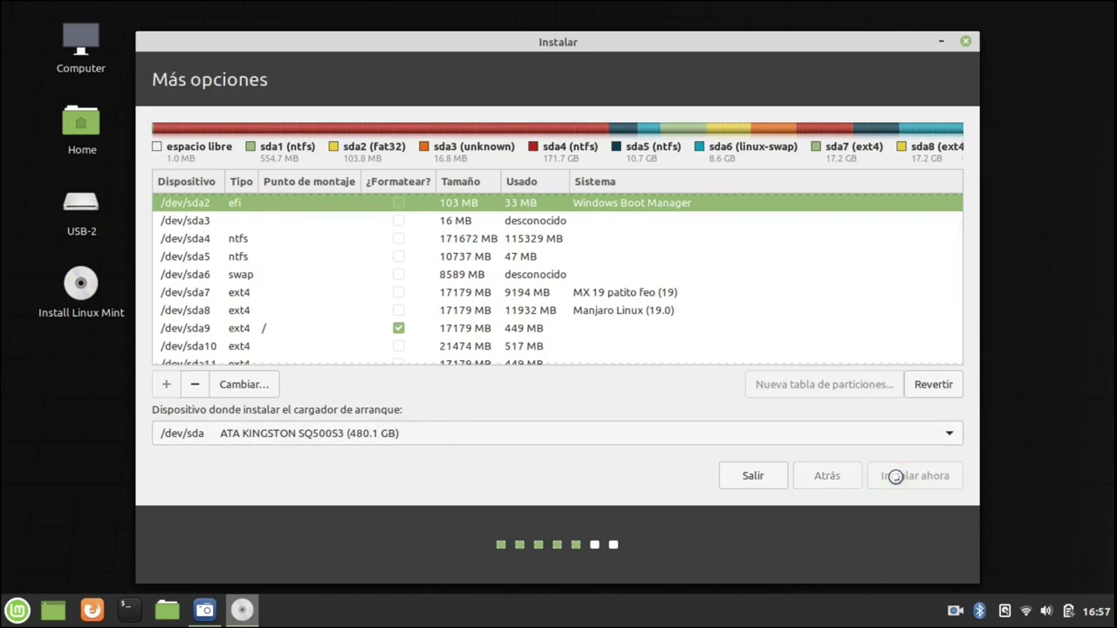
pyautogui.moveTo(572, 270); pyautogui.dragTo(755, 241)
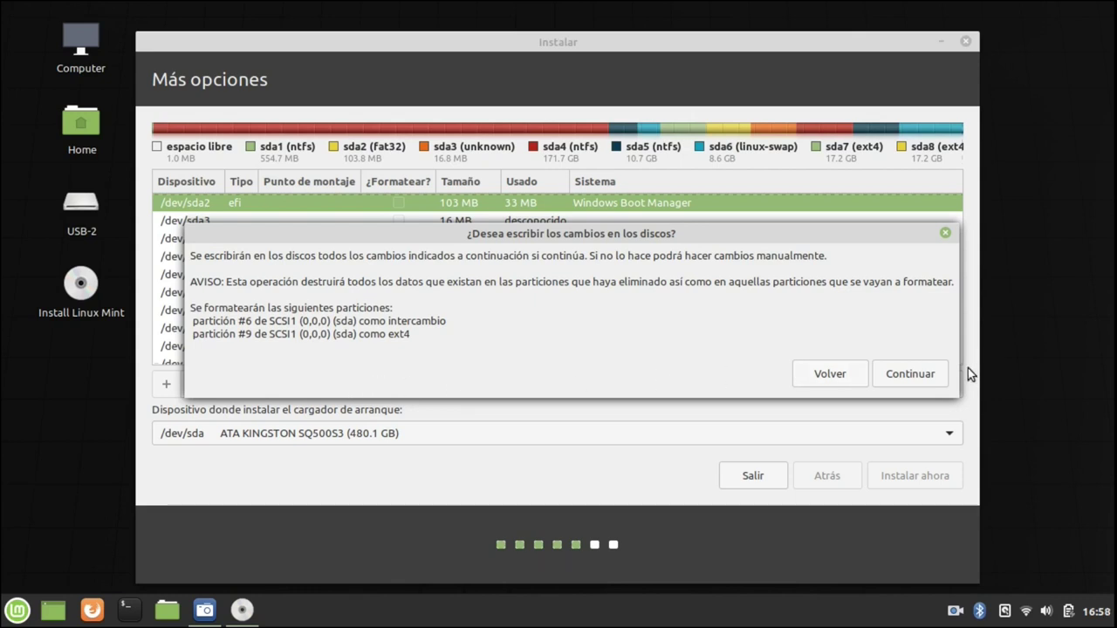
pyautogui.click(910, 374)
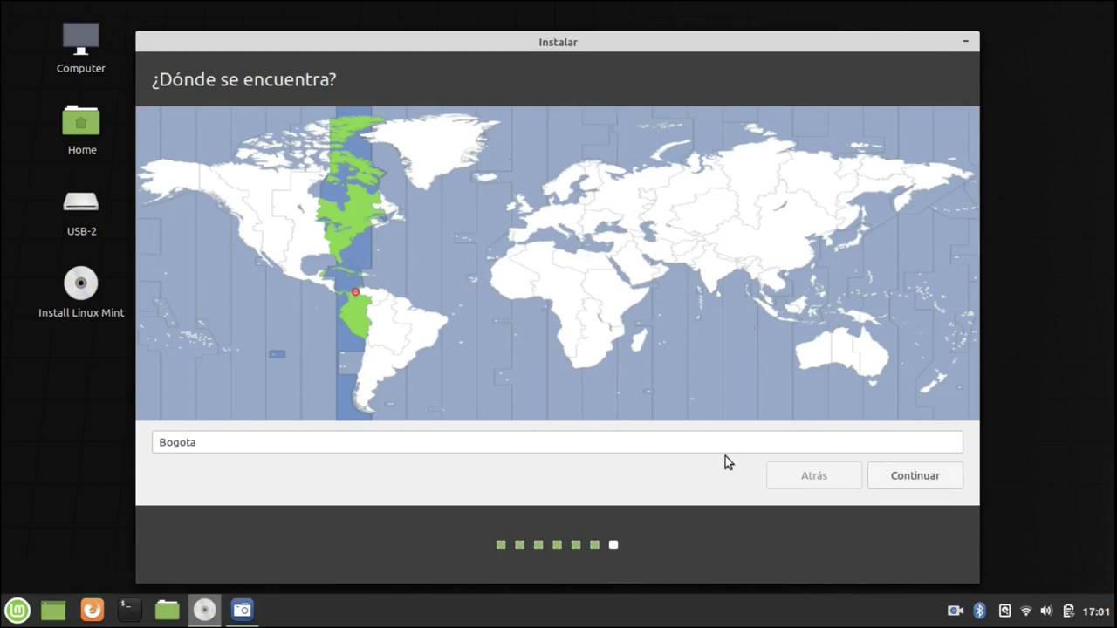
pyautogui.click(904, 479)
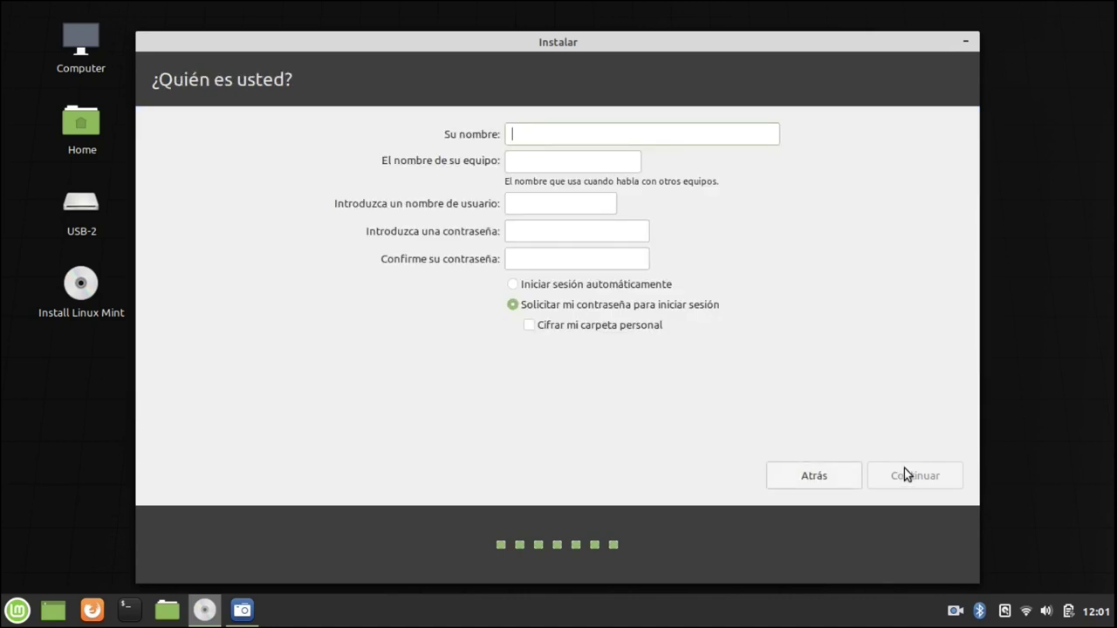
# Step: Enter the user's name and set the computer name to Linux-en-Casa-PC
pyautogui.write('chucho')
pyautogui.click(620, 166)
pyautogui.write('-G3')
pyautogui.hotkey('ctrl', 'a')
pyautogui.write('L')
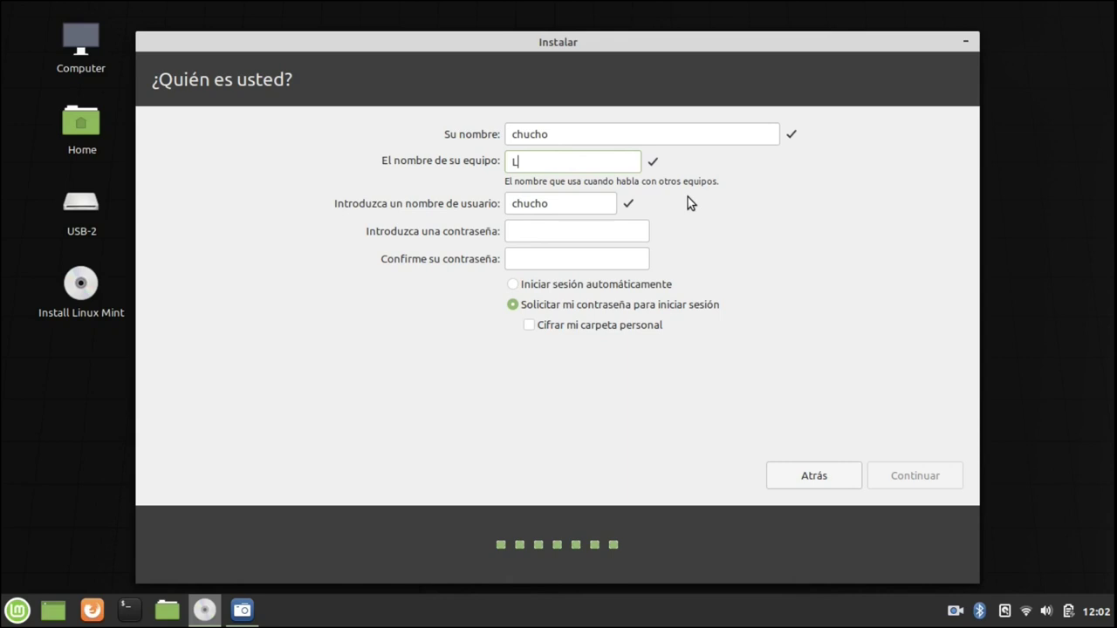
pyautogui.write('inux-en-Casa-PC')
# Step: Add the -mint suffix to the user name, enter the account password, and continue
pyautogui.click(578, 204)
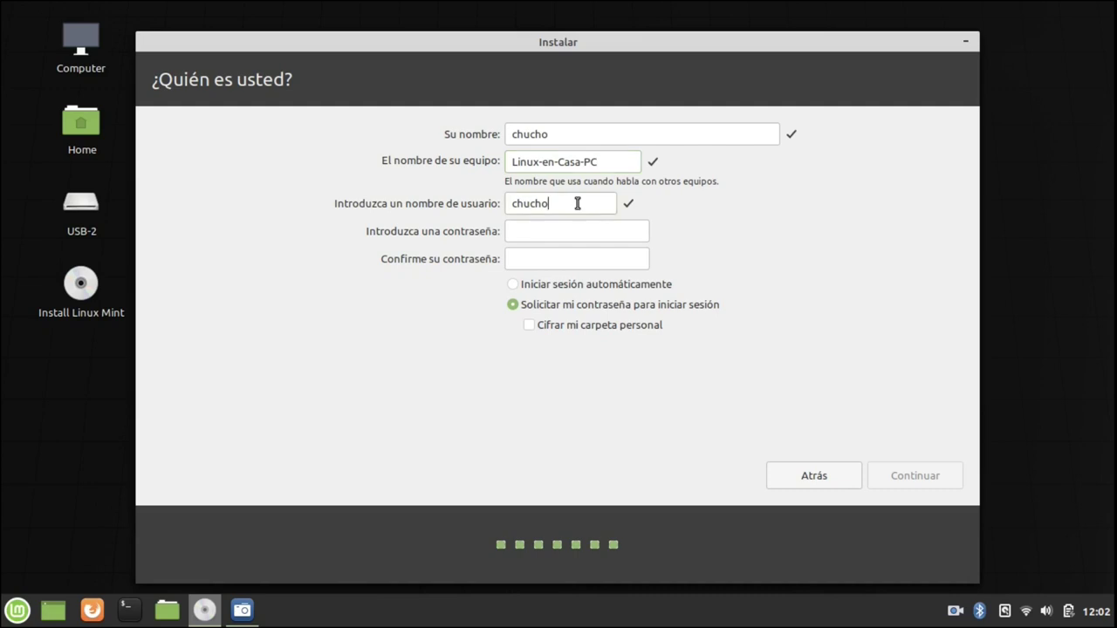
pyautogui.write('-mint')
pyautogui.click(551, 231)
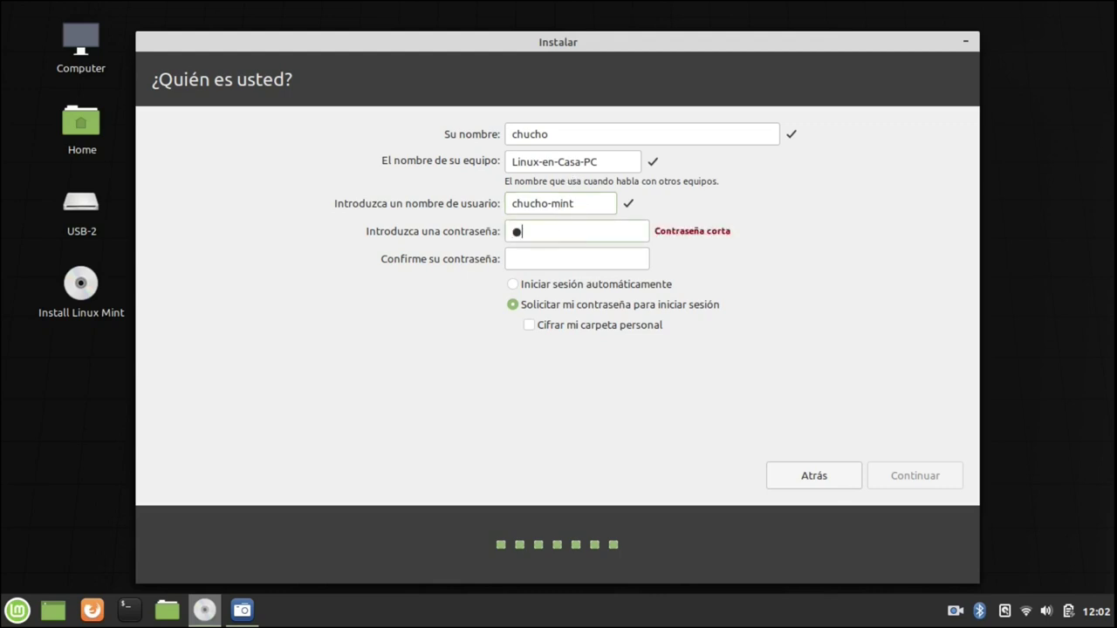
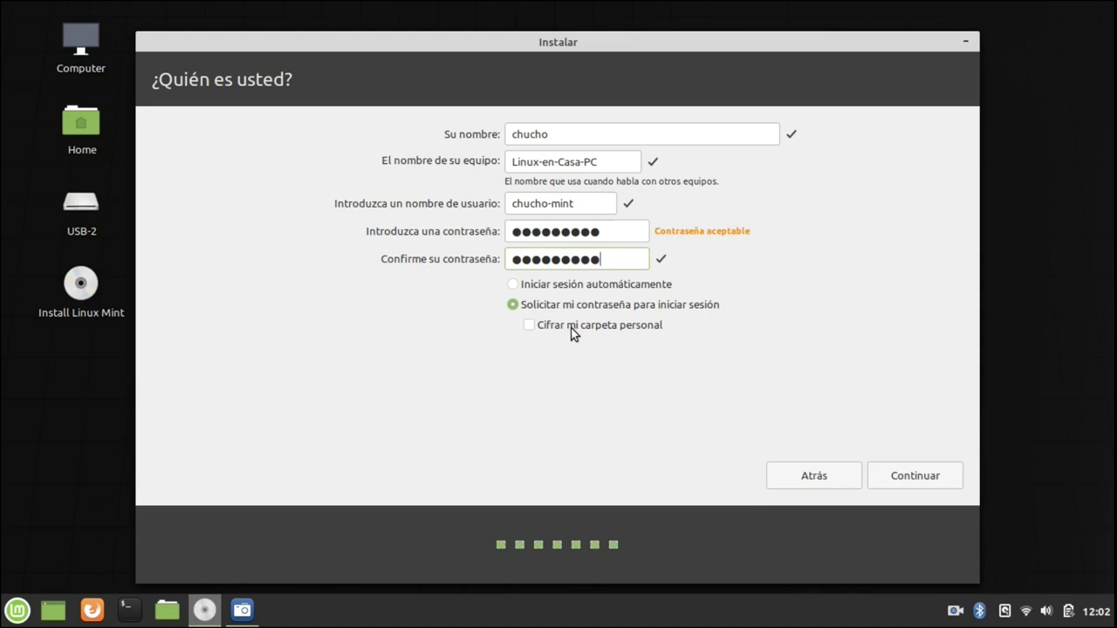
pyautogui.click(912, 475)
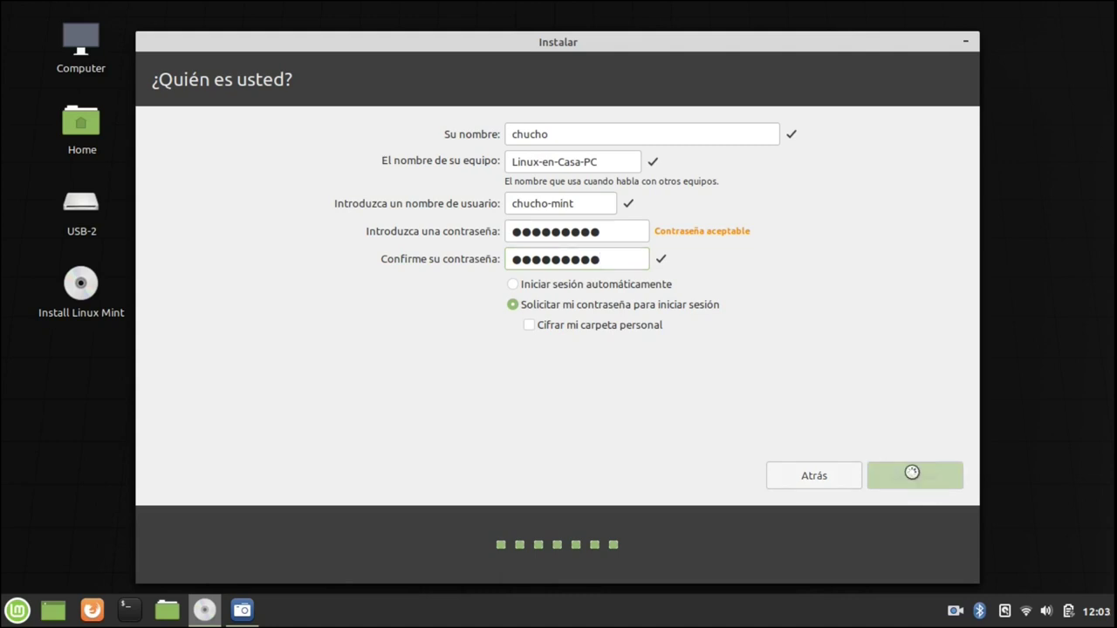